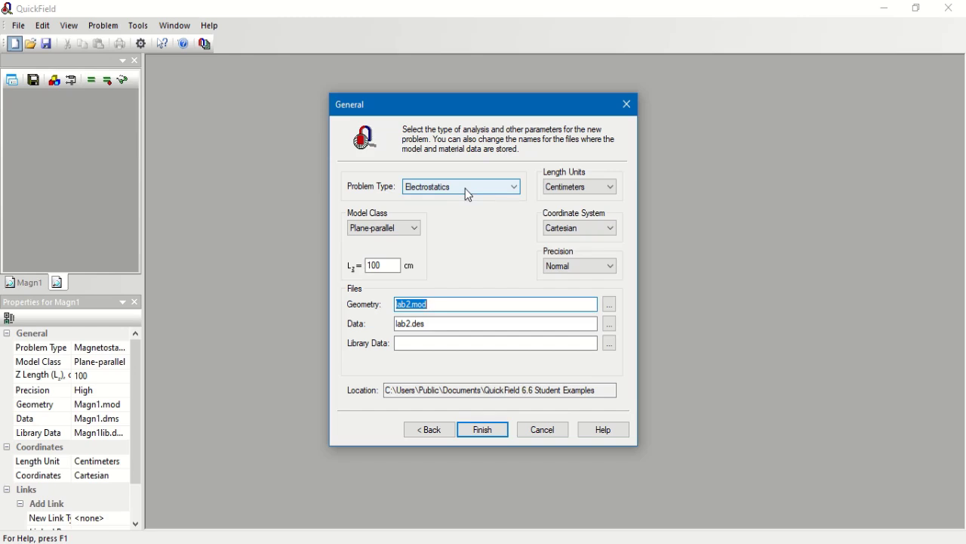
Set the new lab2 problem's type to AC Magnetics with a frequency of 0 Hz and finish creating it
{"action": "left_click", "coordinate": [469, 190]}
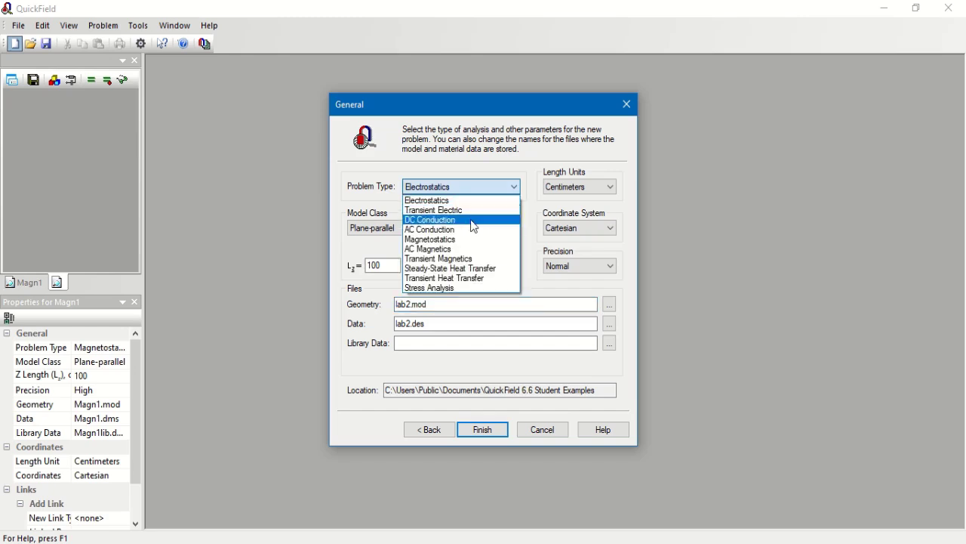
{"action": "left_click", "coordinate": [480, 250]}
{"action": "double_click", "coordinate": [484, 228]}
{"action": "type", "text": "0"}
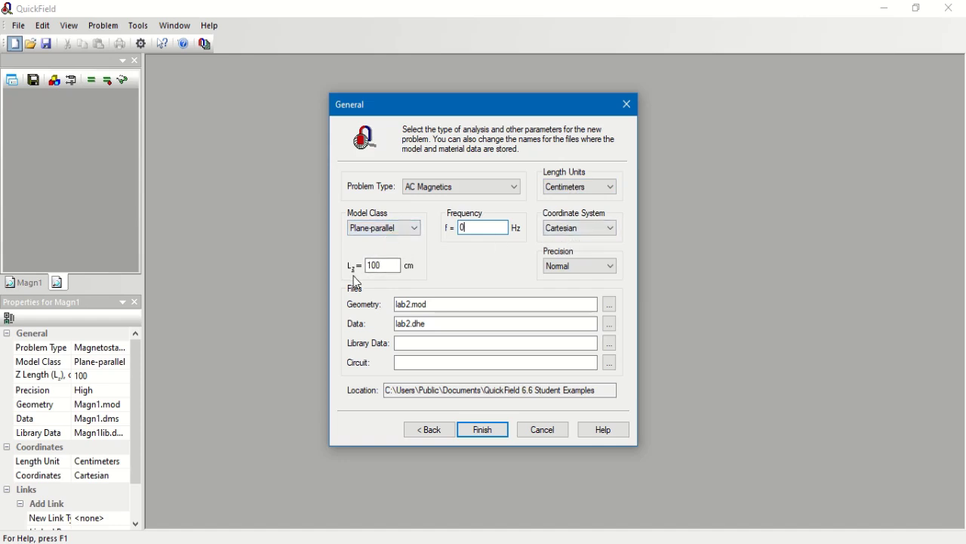
{"action": "left_click", "coordinate": [480, 428]}
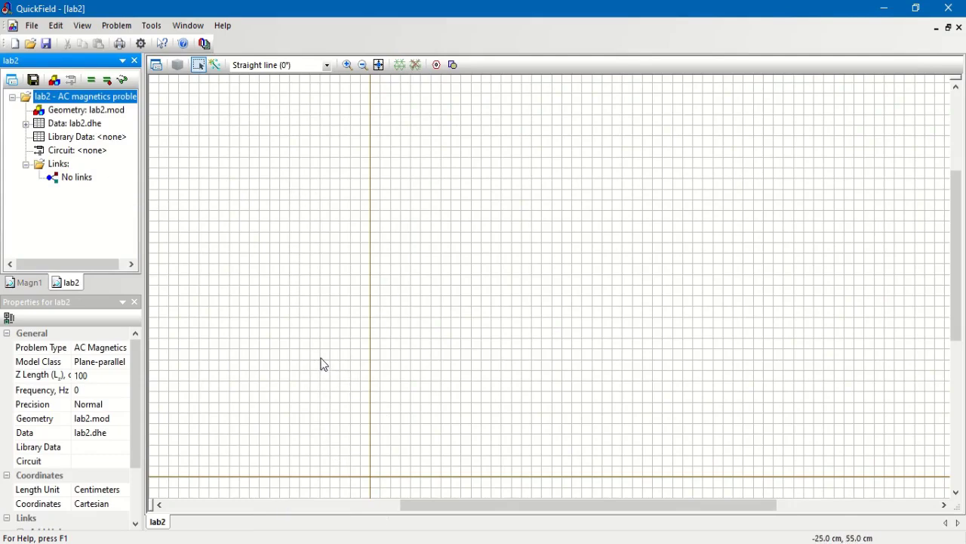
Insert a circle with a diameter of 10 cm centred at the origin (0, 0)
{"action": "left_click", "coordinate": [323, 385]}
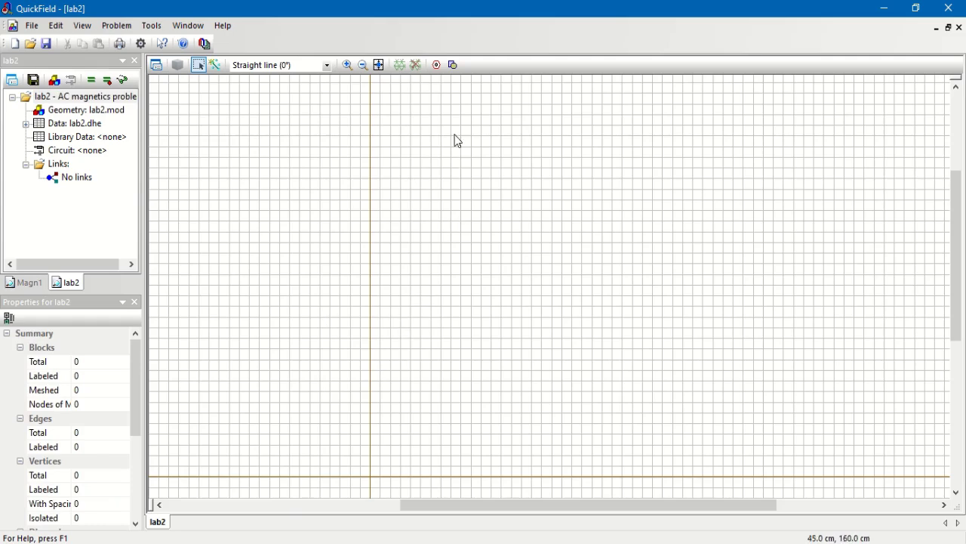
{"action": "left_click", "coordinate": [455, 66]}
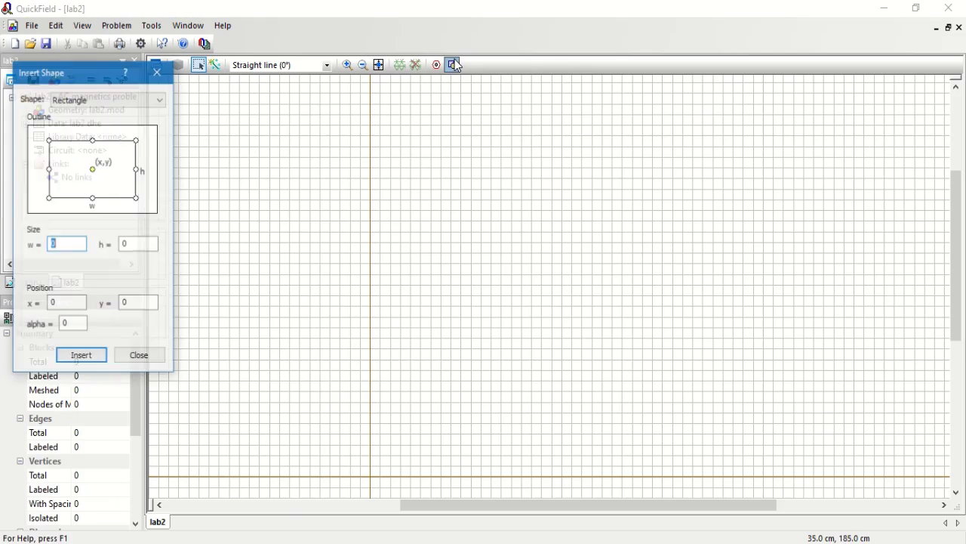
{"action": "left_click", "coordinate": [104, 106]}
{"action": "left_click", "coordinate": [94, 114]}
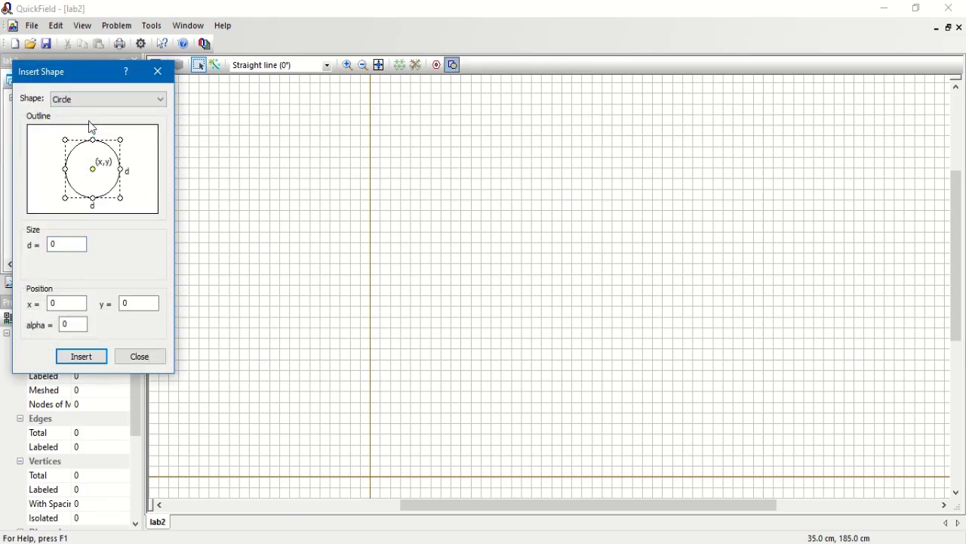
{"action": "double_click", "coordinate": [66, 245]}
{"action": "left_click", "coordinate": [96, 357]}
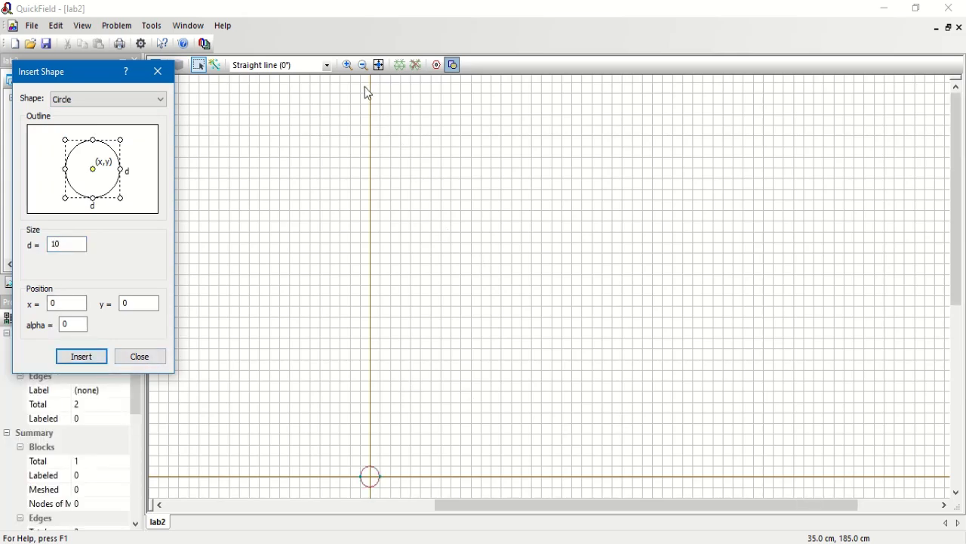
{"action": "left_click", "coordinate": [156, 71]}
Start inserting another shape into the geometry and choose Circle as its type
{"action": "left_click", "coordinate": [347, 65]}
{"action": "left_click_drag", "start_coordinate": [430, 414], "coordinate": [297, 527]}
{"action": "left_click_drag", "start_coordinate": [687, 183], "coordinate": [449, 375]}
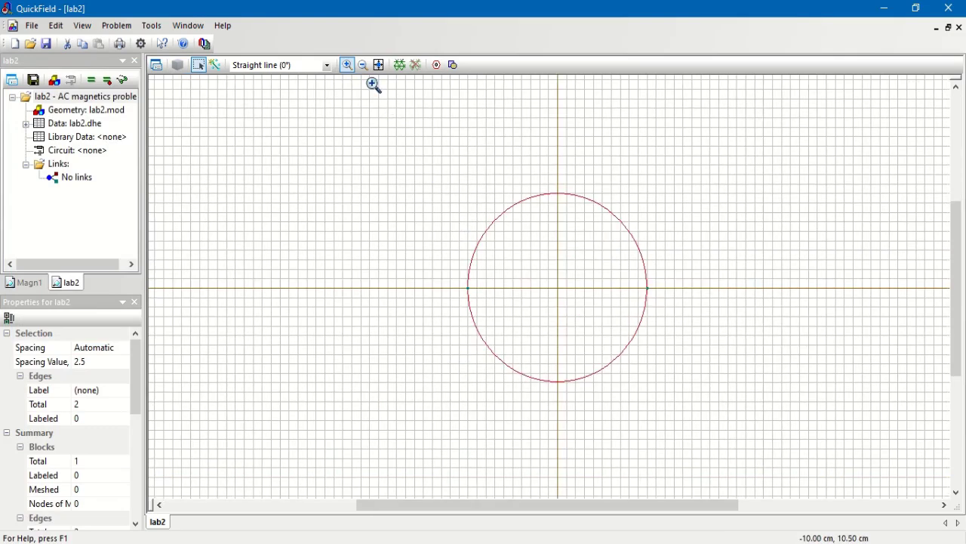
{"action": "left_click", "coordinate": [348, 66]}
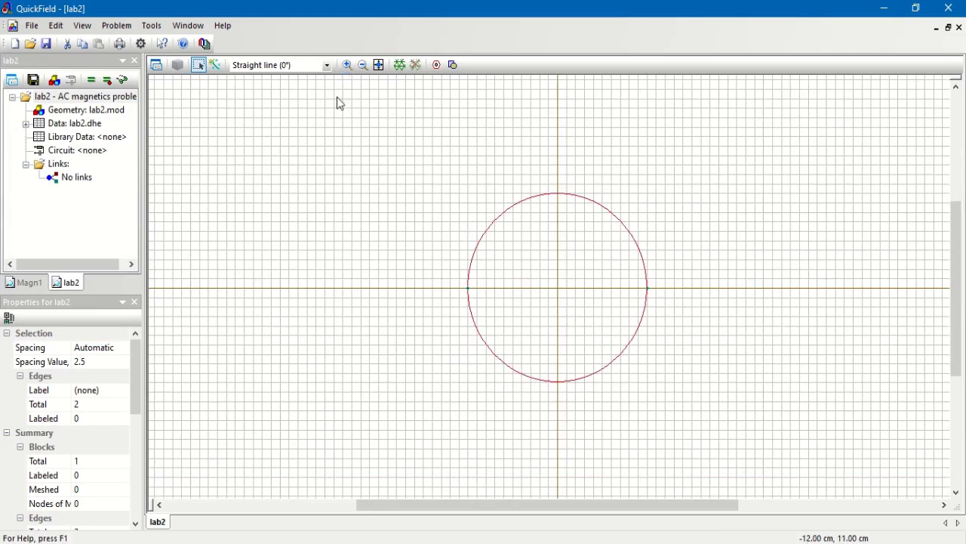
{"action": "left_click", "coordinate": [436, 65]}
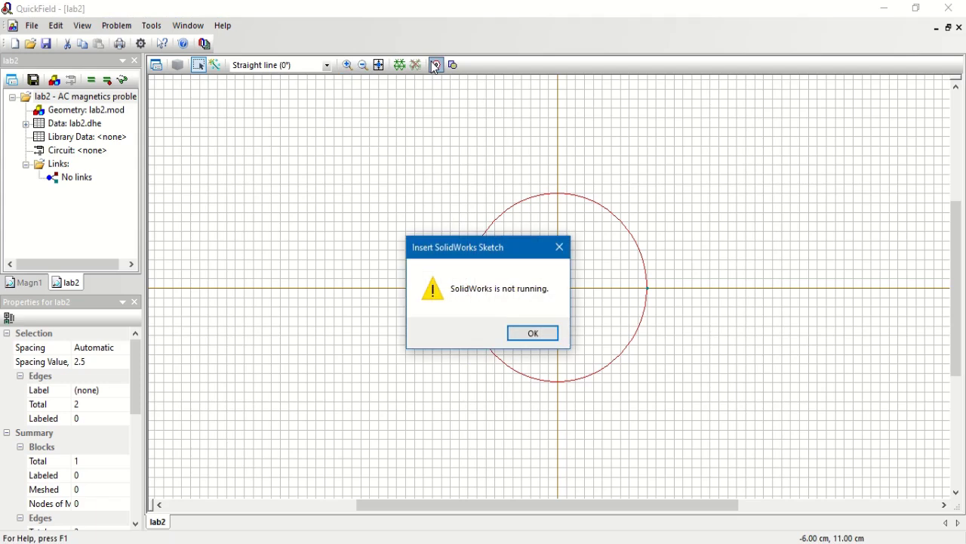
{"action": "left_click", "coordinate": [559, 247]}
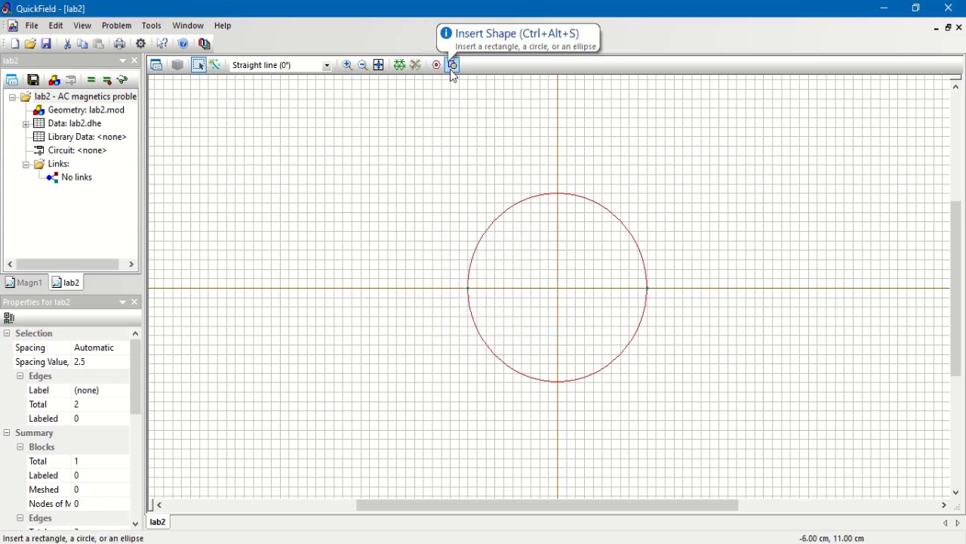
{"action": "left_click", "coordinate": [453, 65]}
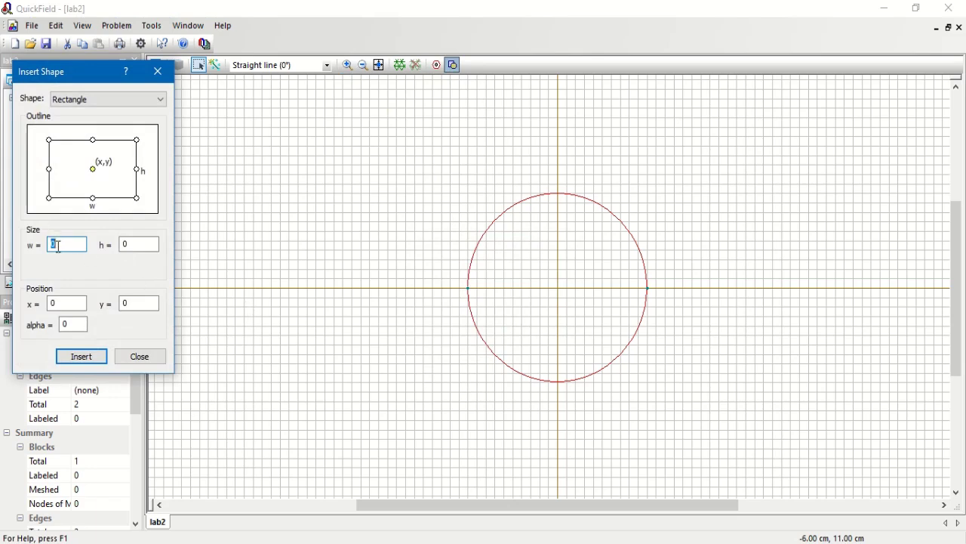
{"action": "left_click", "coordinate": [82, 102]}
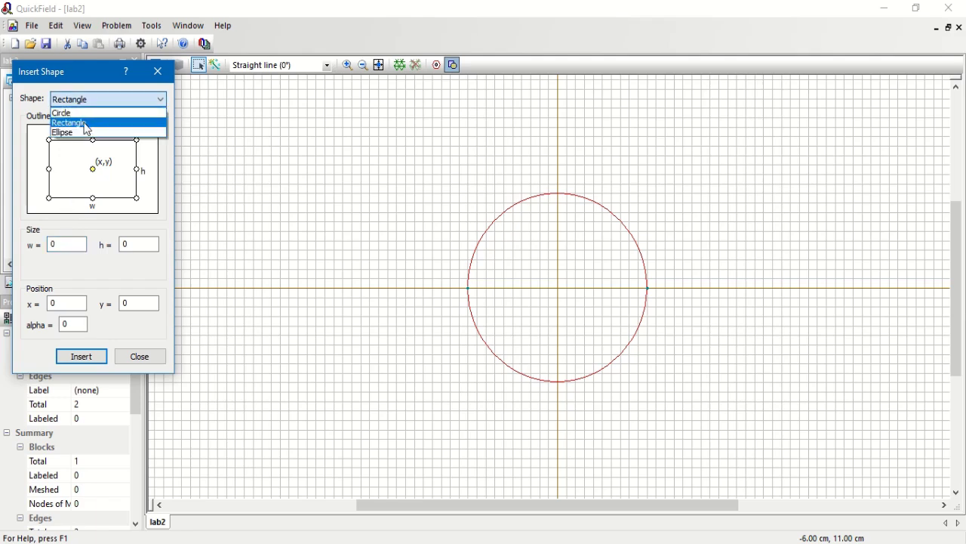
{"action": "left_click", "coordinate": [75, 113]}
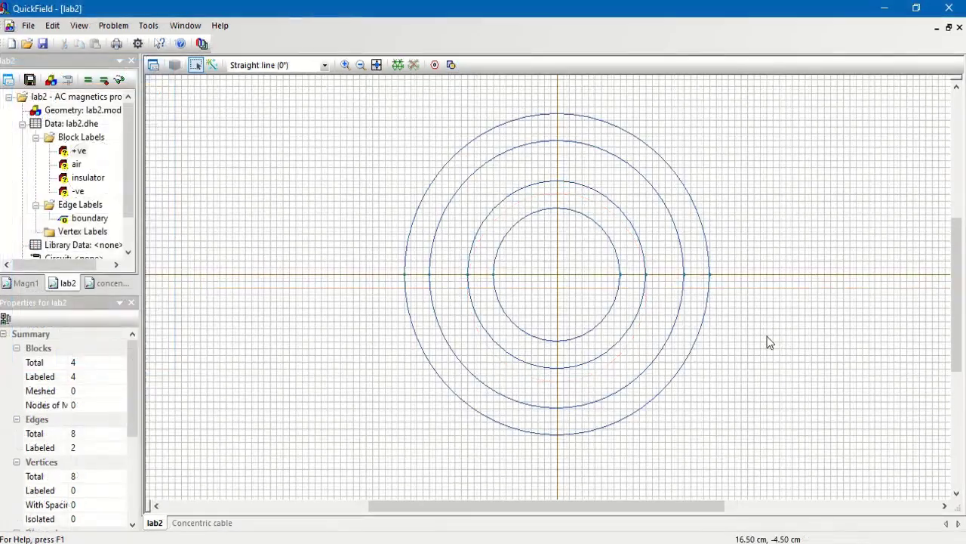
Examine the block labels of the four concentric regions and the edge properties of the outermost circle
{"action": "left_click", "coordinate": [579, 263]}
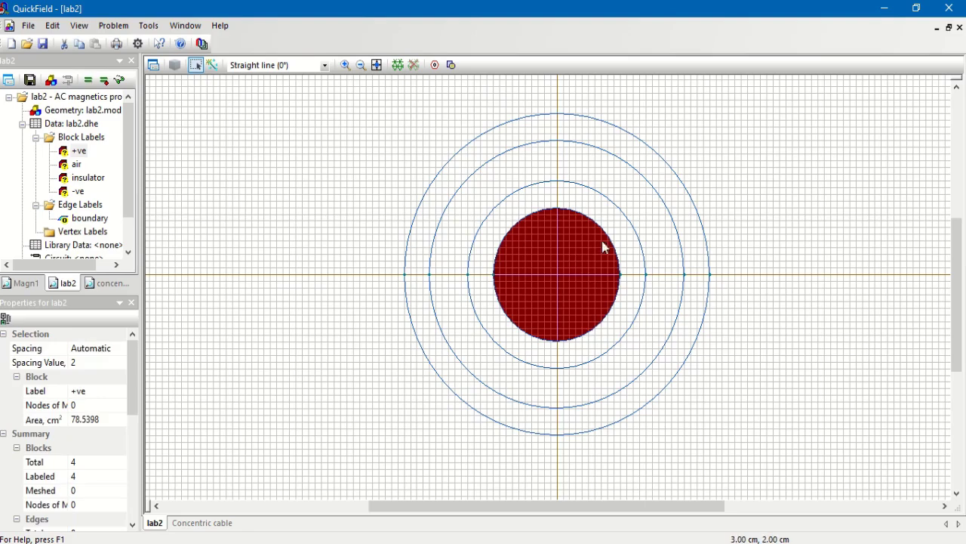
{"action": "left_click", "coordinate": [626, 236]}
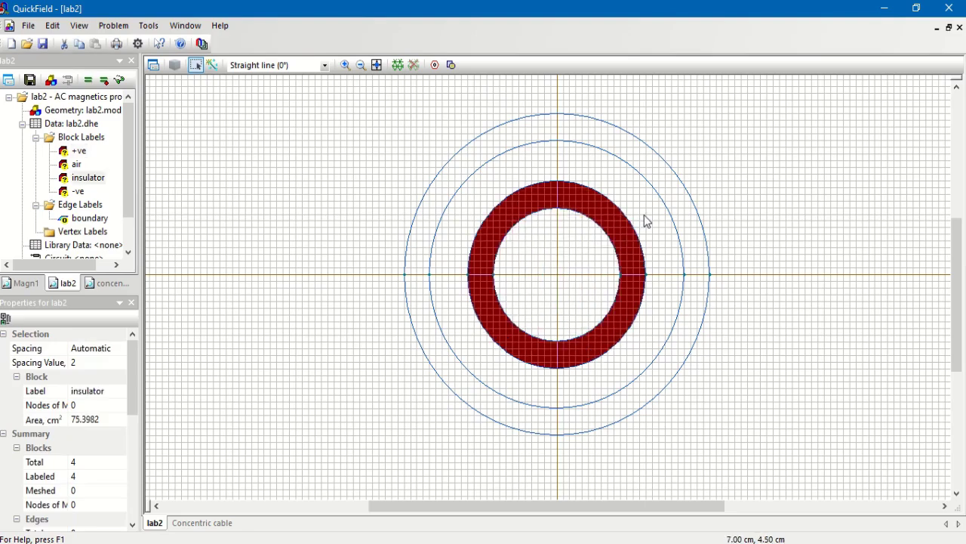
{"action": "left_click", "coordinate": [644, 215]}
{"action": "left_click", "coordinate": [674, 210]}
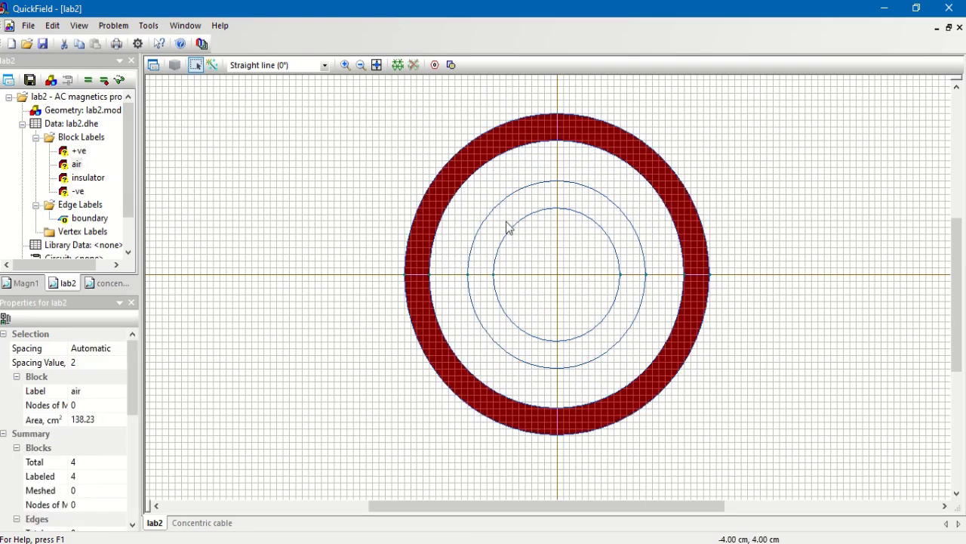
{"action": "left_click", "coordinate": [556, 266]}
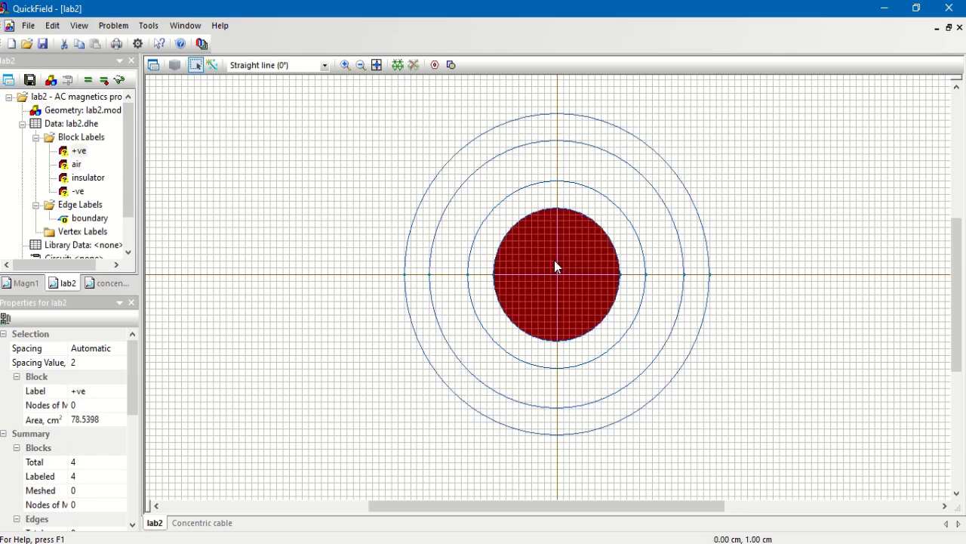
{"action": "left_click", "coordinate": [616, 224]}
{"action": "left_click", "coordinate": [643, 217]}
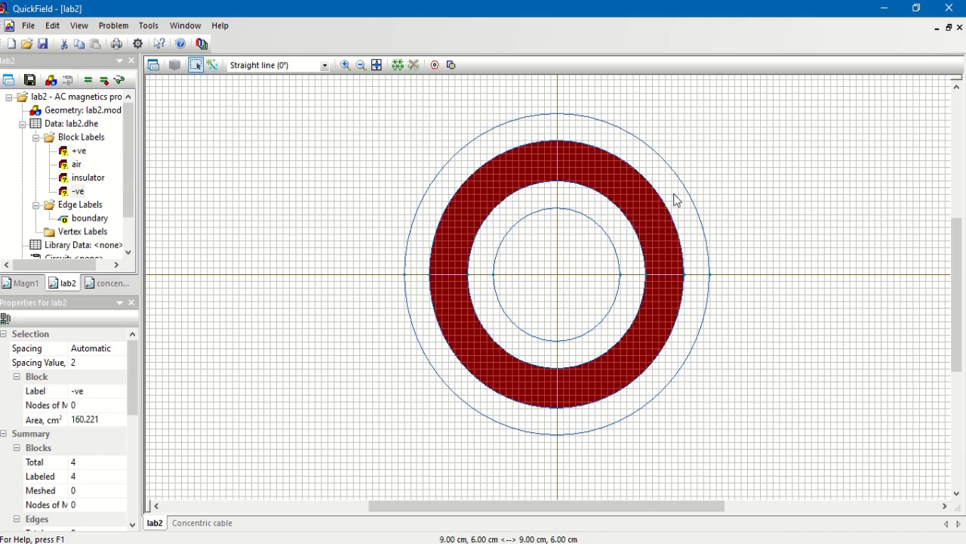
{"action": "left_click", "coordinate": [672, 199]}
{"action": "left_click", "coordinate": [729, 235]}
{"action": "double_click", "coordinate": [701, 231]}
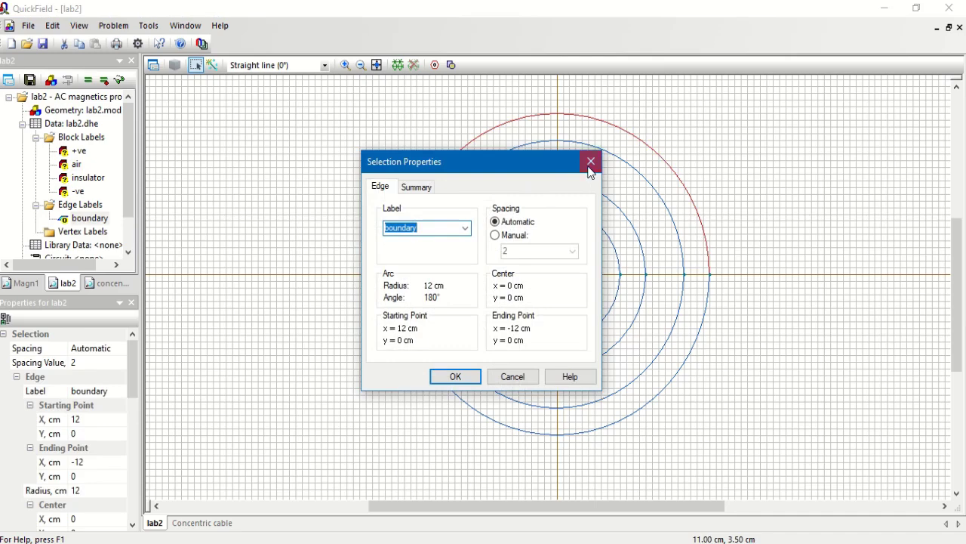
{"action": "left_click", "coordinate": [589, 161]}
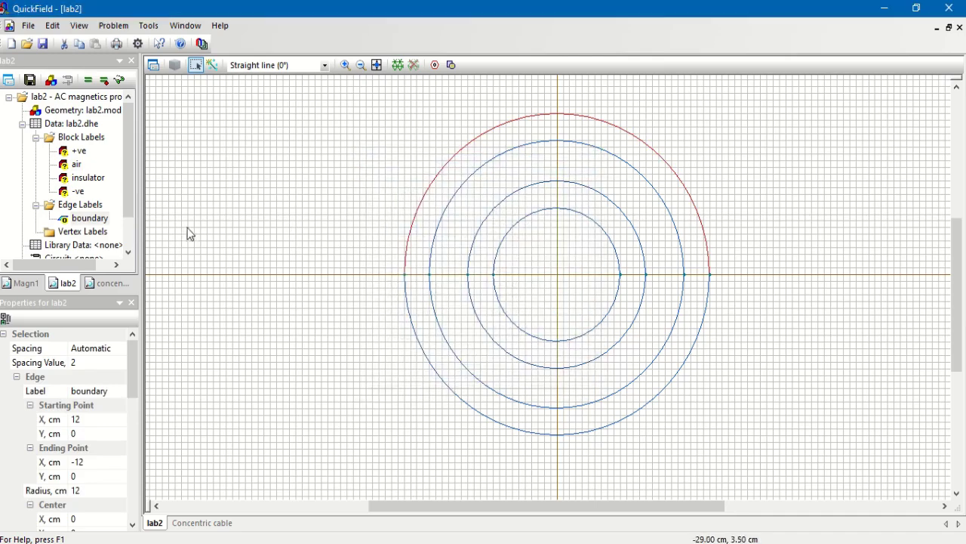
Define the properties of the edge label "boundary" and clear the edge selection in the model
{"action": "double_click", "coordinate": [91, 218]}
{"action": "left_click", "coordinate": [474, 403]}
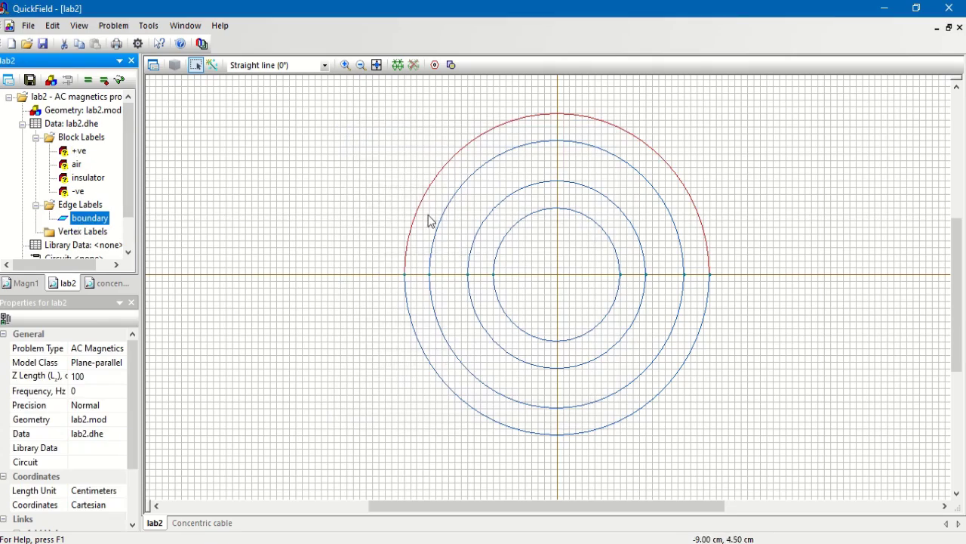
{"action": "left_click", "coordinate": [251, 204]}
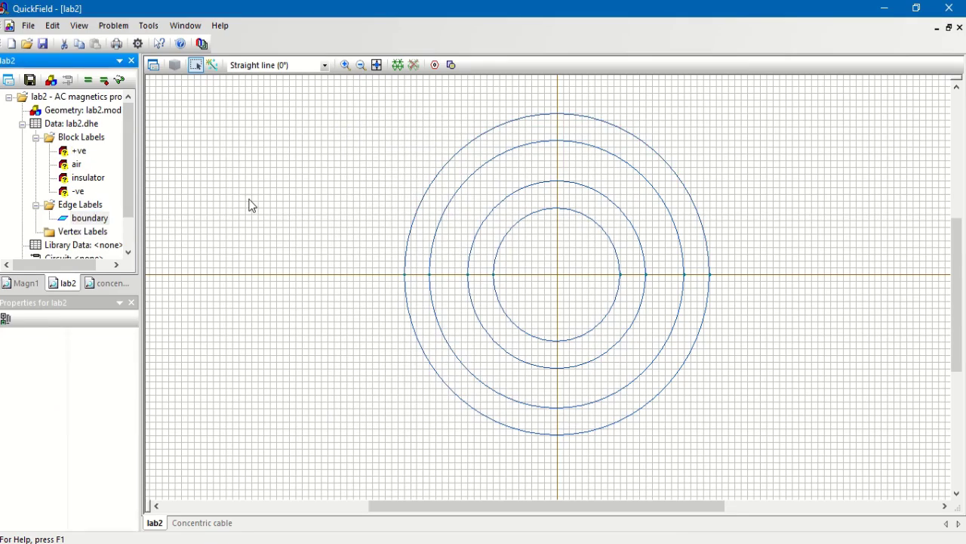
Define the +ve block with relative permeability 1, electrical conductivity 1e7 S/m and a total current of 10 A
{"action": "left_click", "coordinate": [78, 151]}
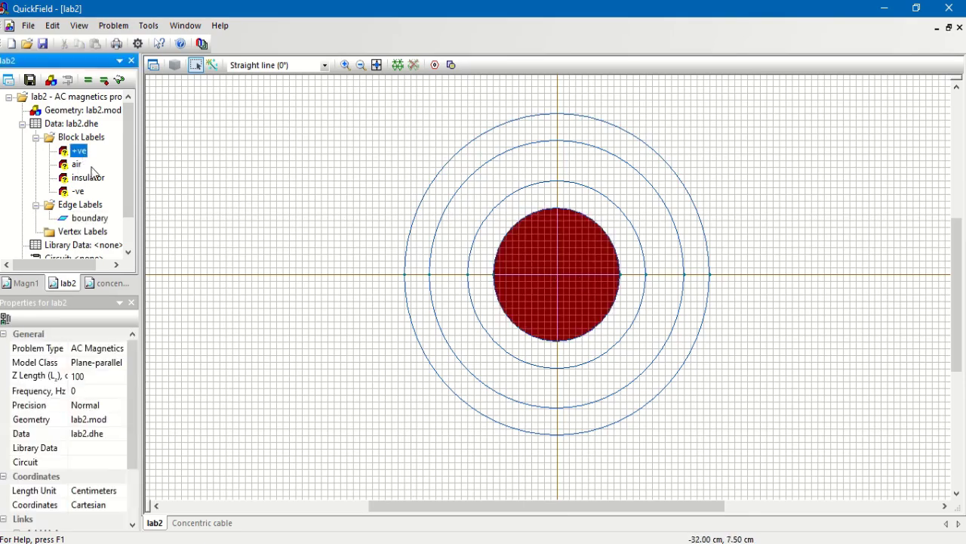
{"action": "double_click", "coordinate": [79, 151]}
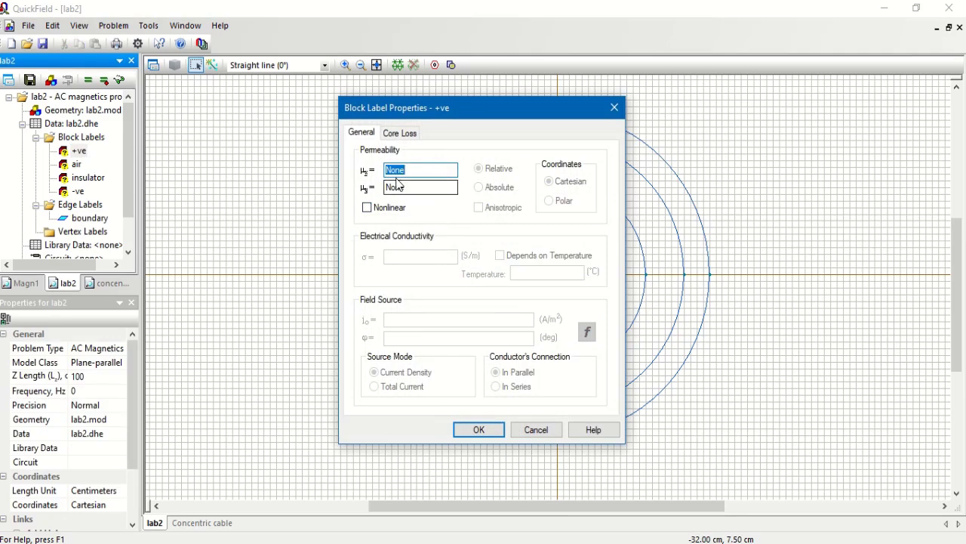
{"action": "type", "text": "1"}
{"action": "double_click", "coordinate": [412, 258]}
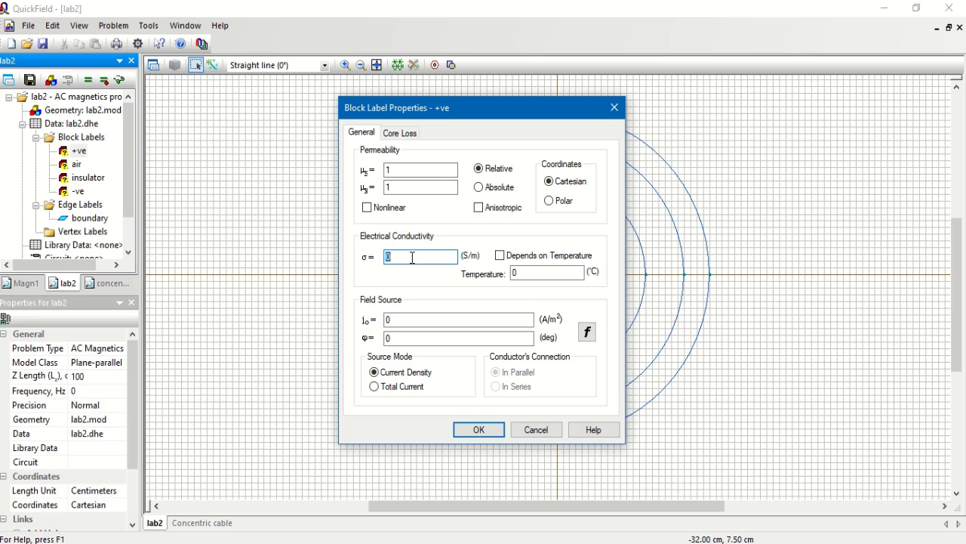
{"action": "type", "text": "1e7"}
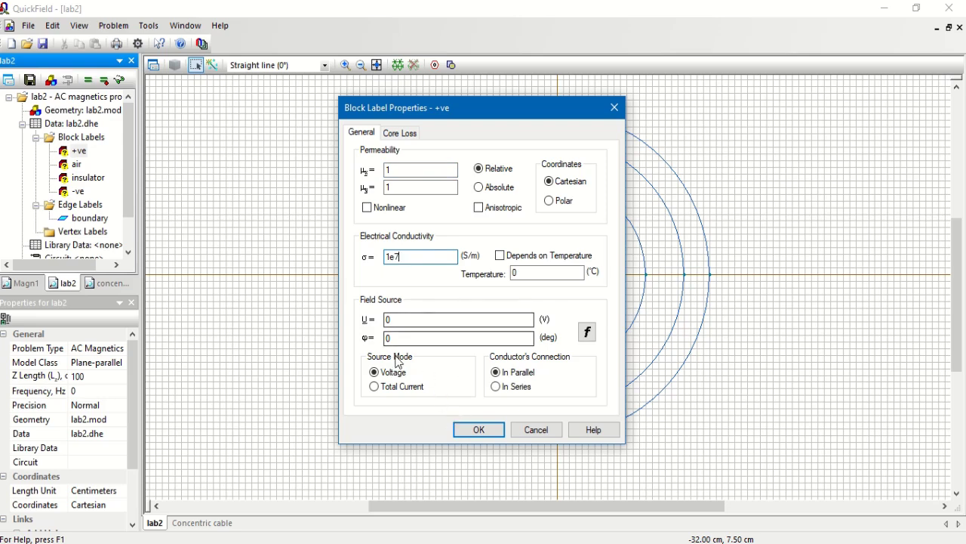
{"action": "left_click", "coordinate": [391, 387]}
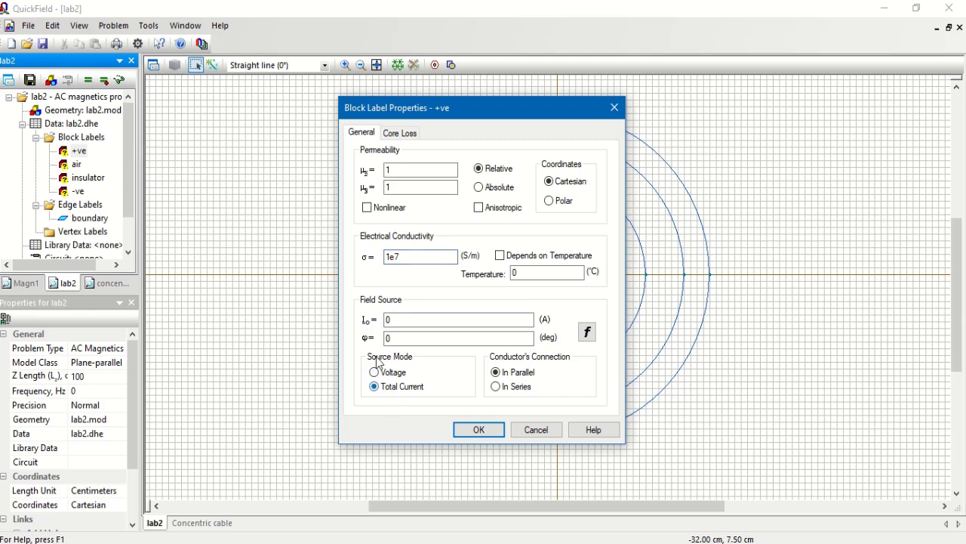
{"action": "double_click", "coordinate": [403, 319]}
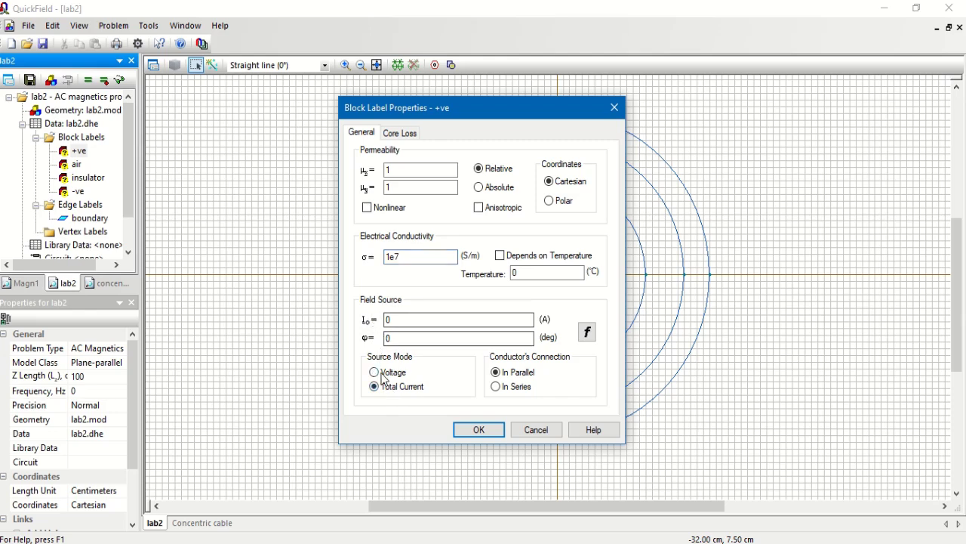
{"action": "type", "text": "10"}
{"action": "left_click", "coordinate": [479, 429]}
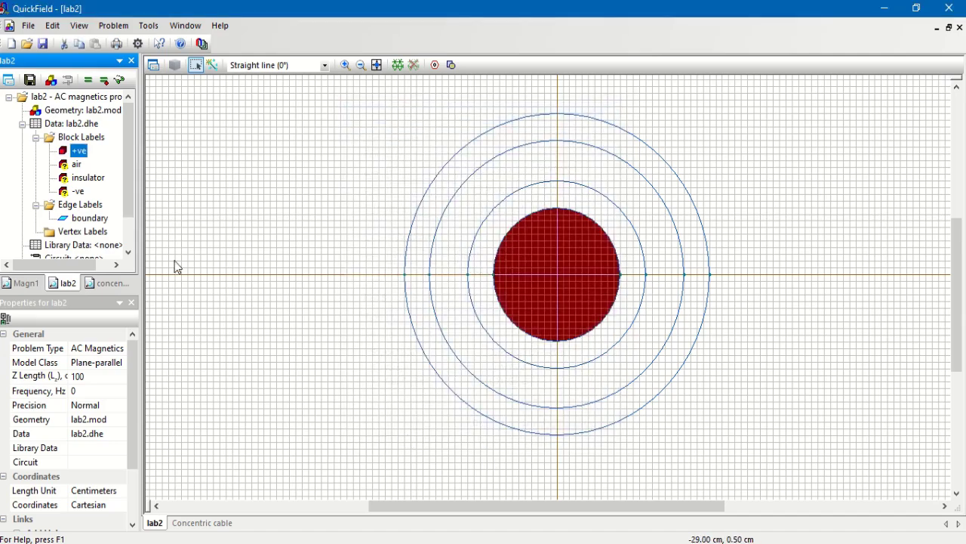
Define the -ve block with relative permeability 1, electrical conductivity 1e7 S/m and a total current of -10 A
{"action": "double_click", "coordinate": [76, 190]}
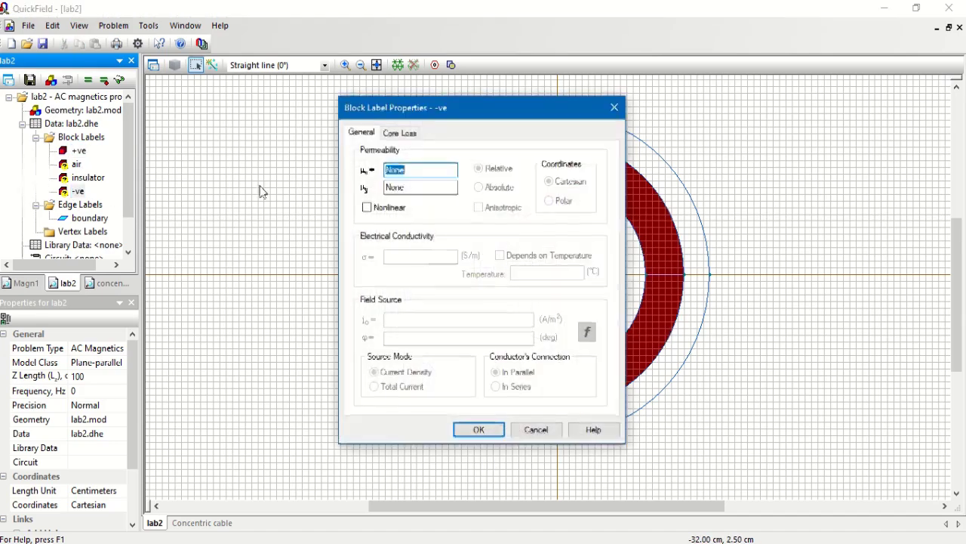
{"action": "double_click", "coordinate": [414, 257]}
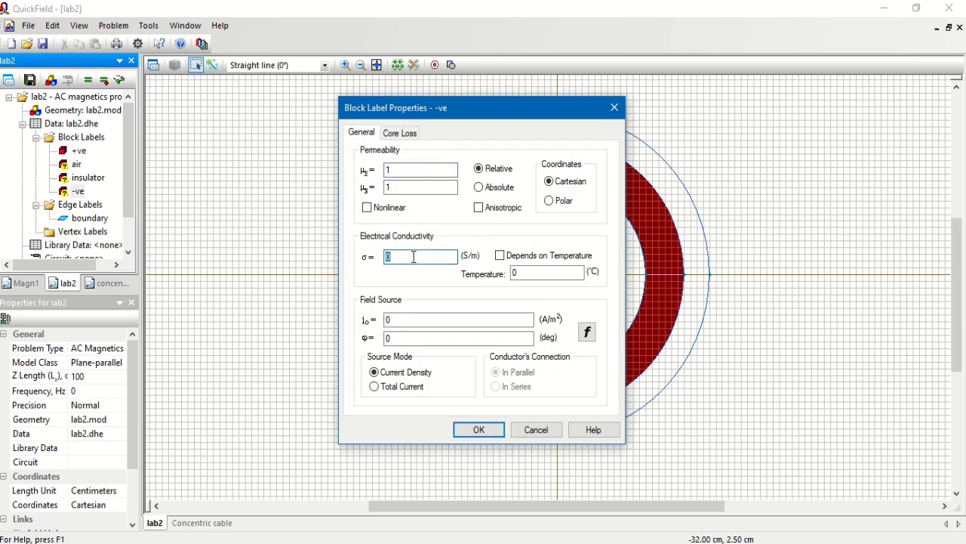
{"action": "type", "text": "1e"}
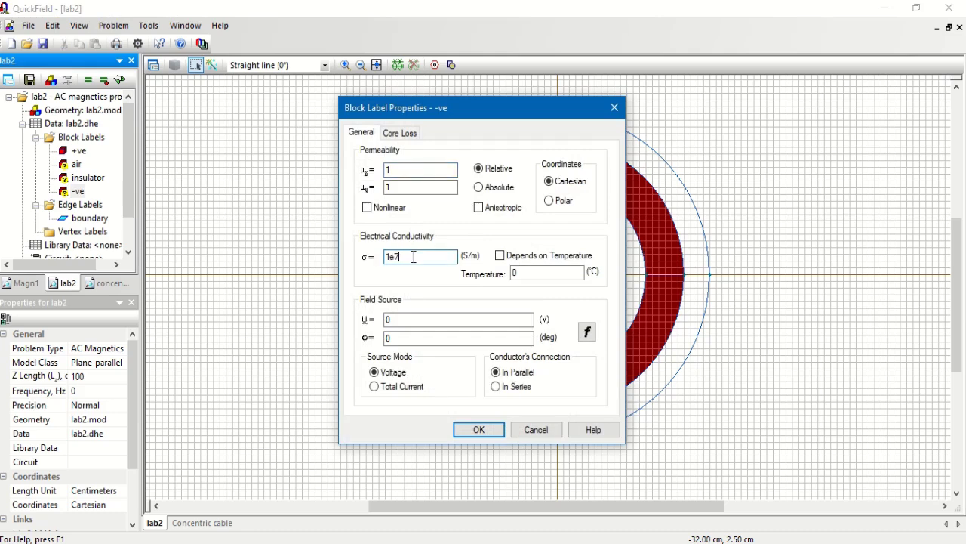
{"action": "type", "text": "7"}
{"action": "left_click", "coordinate": [414, 386]}
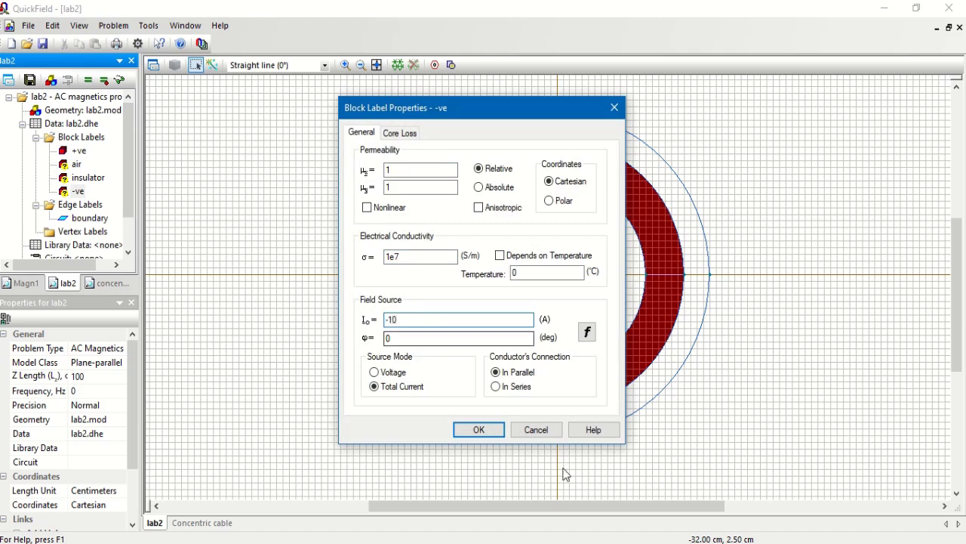
{"action": "left_click", "coordinate": [490, 432]}
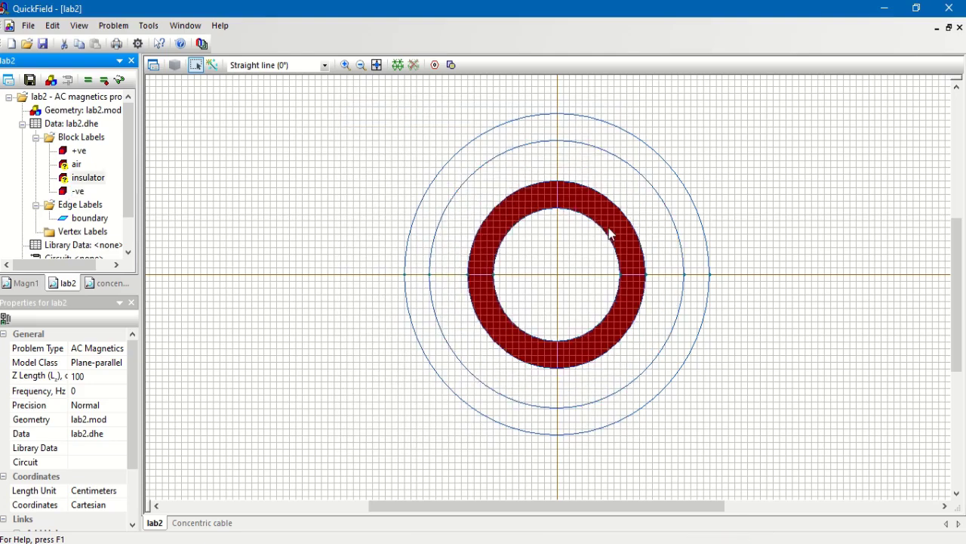
Define the insulator block with relative permeability 1, keeping zero electrical conductivity and no field source
{"action": "double_click", "coordinate": [610, 234]}
{"action": "left_click", "coordinate": [593, 161]}
{"action": "double_click", "coordinate": [83, 179]}
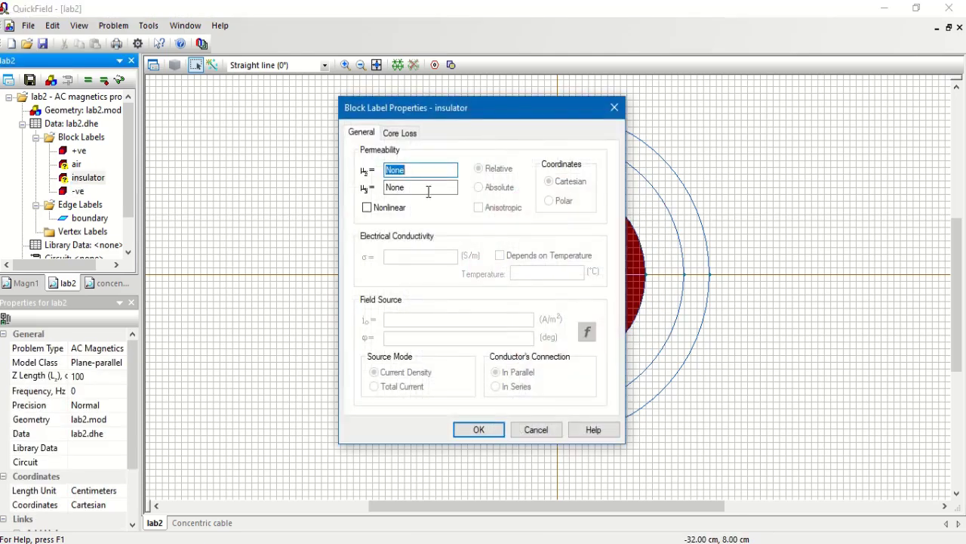
{"action": "type", "text": "1"}
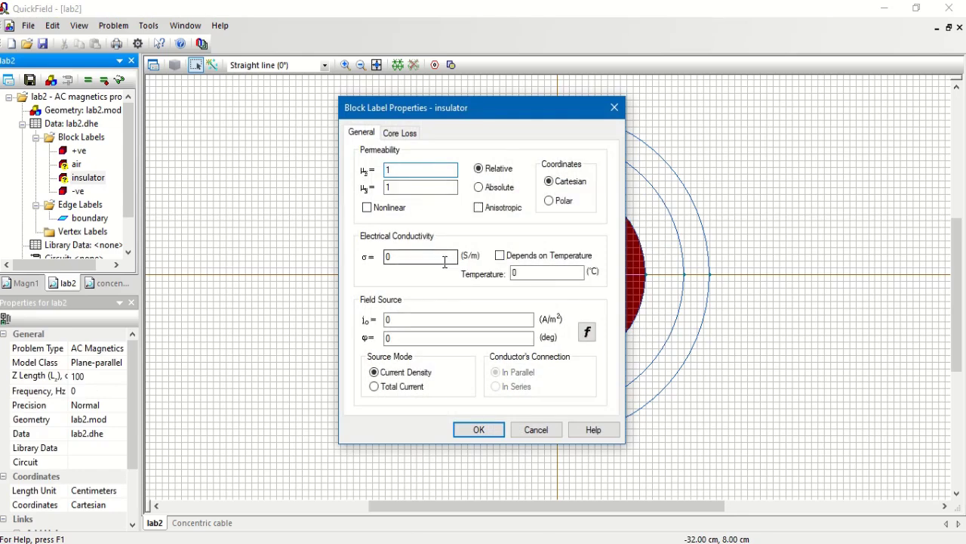
{"action": "left_click", "coordinate": [479, 430]}
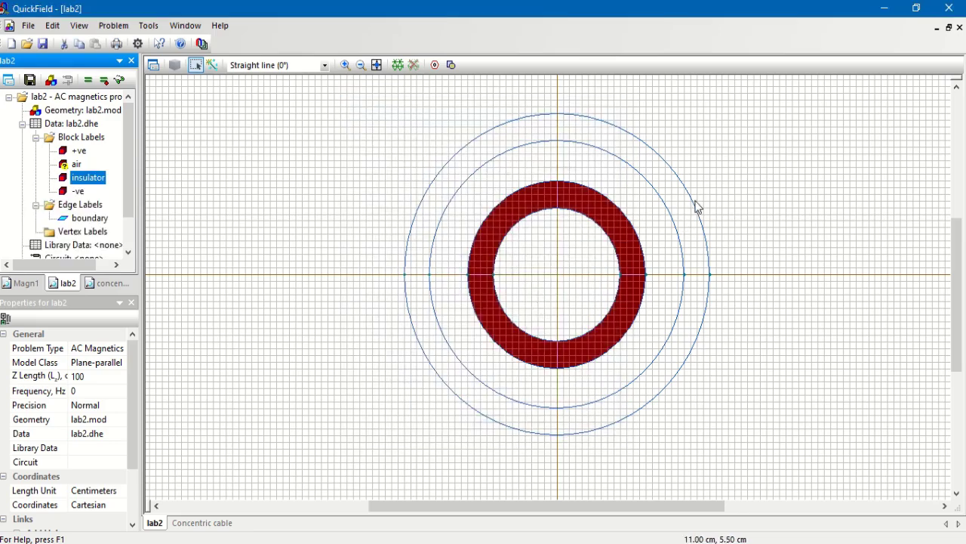
Check the outer ring's block label and define the air block with relative permeability 1
{"action": "double_click", "coordinate": [663, 214]}
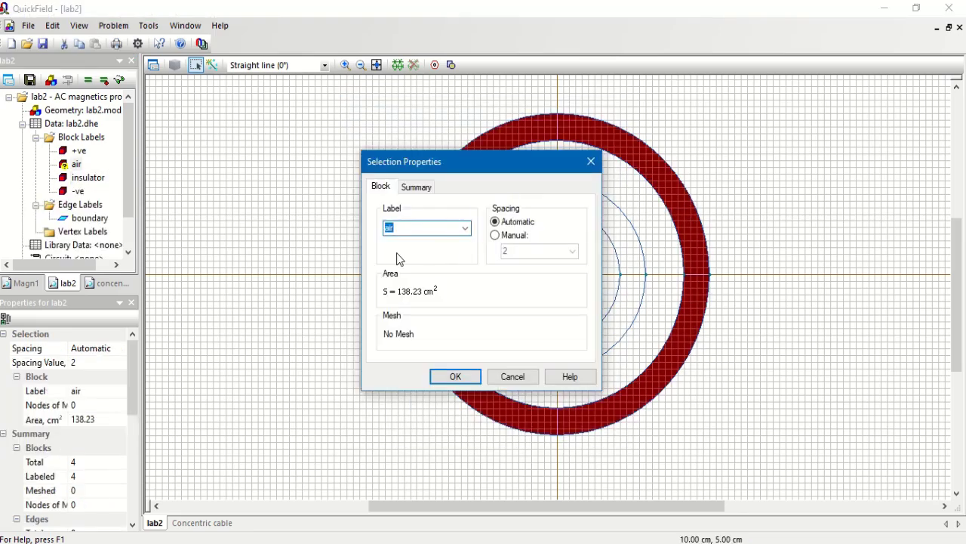
{"action": "key", "text": "Escape"}
{"action": "double_click", "coordinate": [75, 163]}
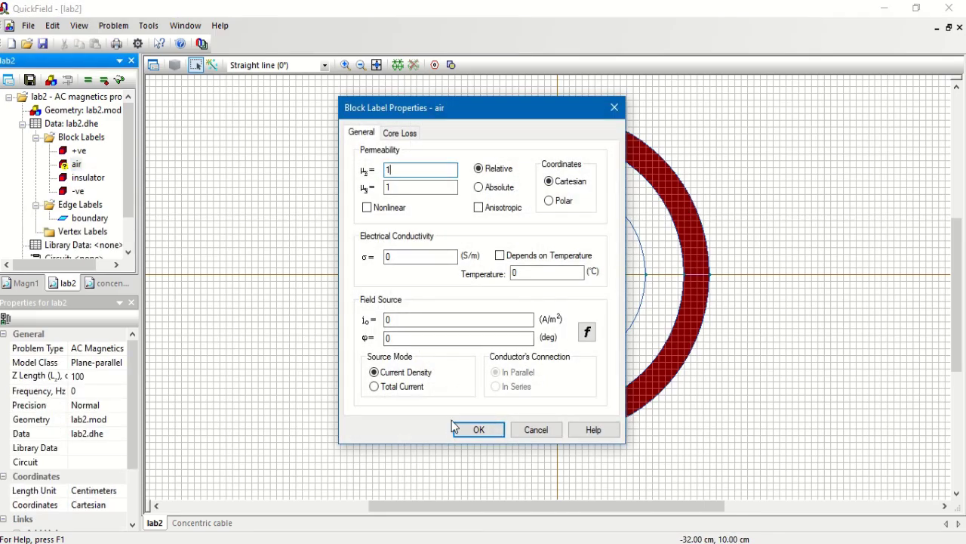
{"action": "left_click", "coordinate": [475, 429]}
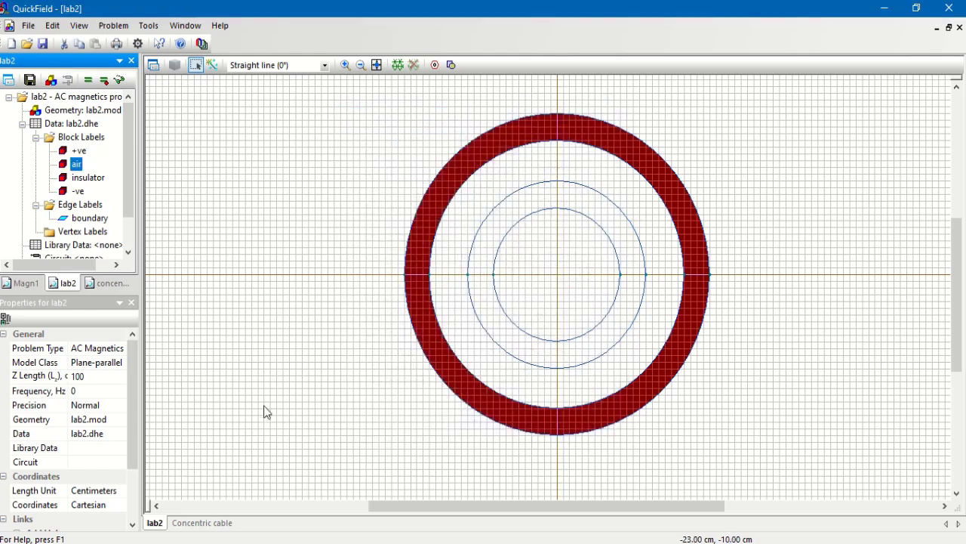
Build the mesh for the whole model and solve the problem, saving the modified files and opening the results
{"action": "left_click", "coordinate": [764, 336]}
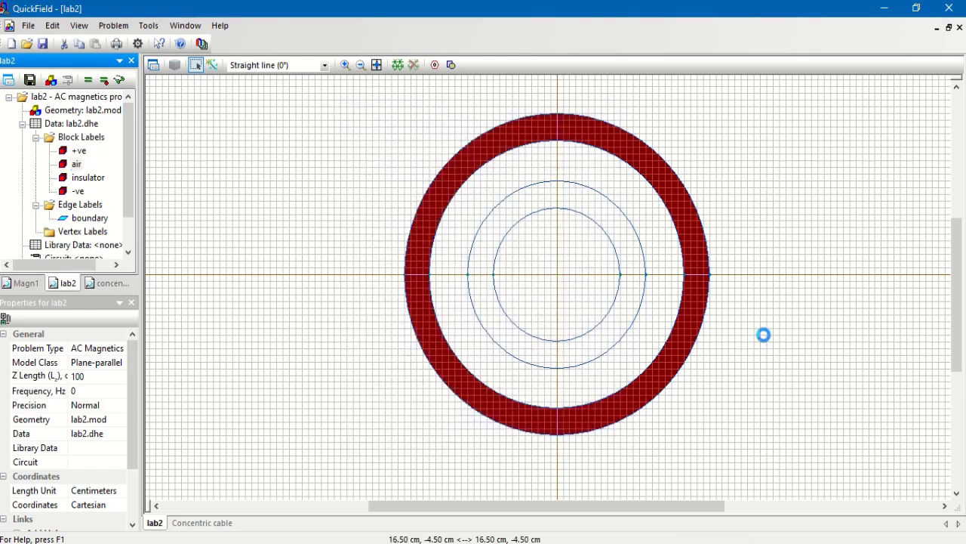
{"action": "left_click", "coordinate": [398, 65]}
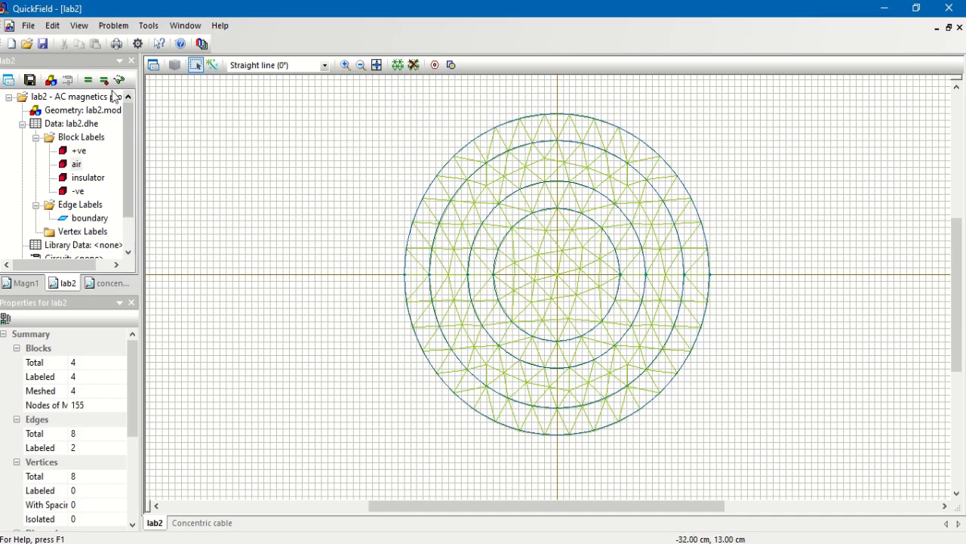
{"action": "left_click", "coordinate": [88, 79]}
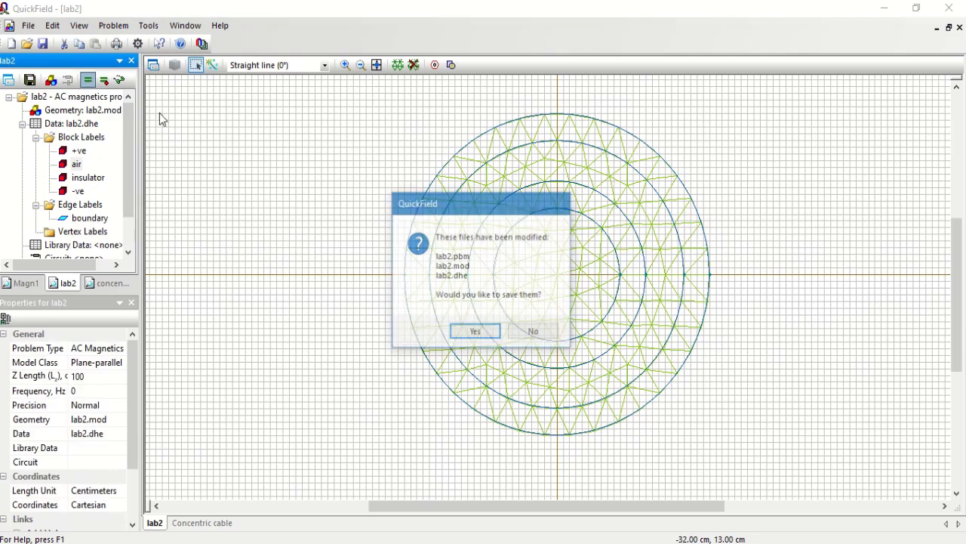
{"action": "left_click", "coordinate": [474, 336]}
{"action": "left_click", "coordinate": [530, 312]}
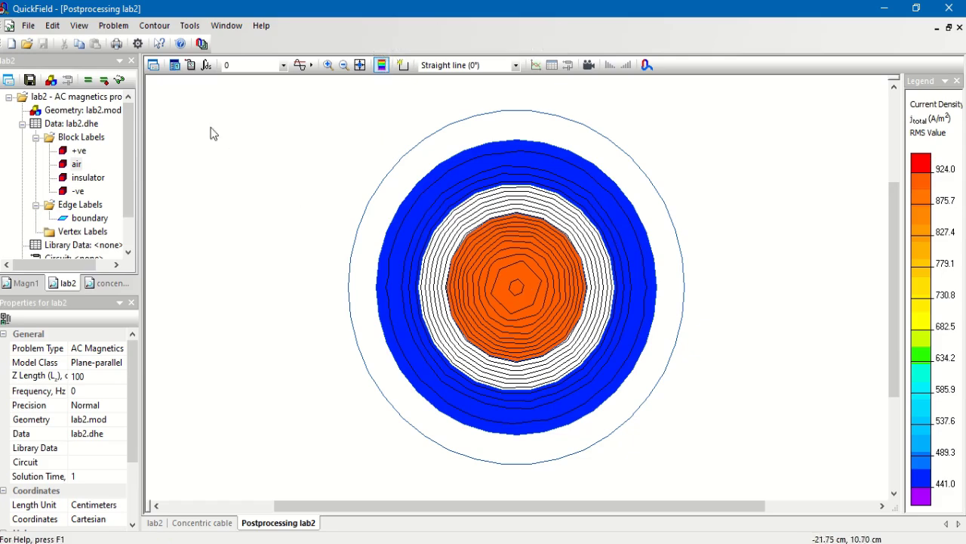
Set the field picture's color map to Strength H as an RMS value and apply it to the plot
{"action": "left_click", "coordinate": [174, 65]}
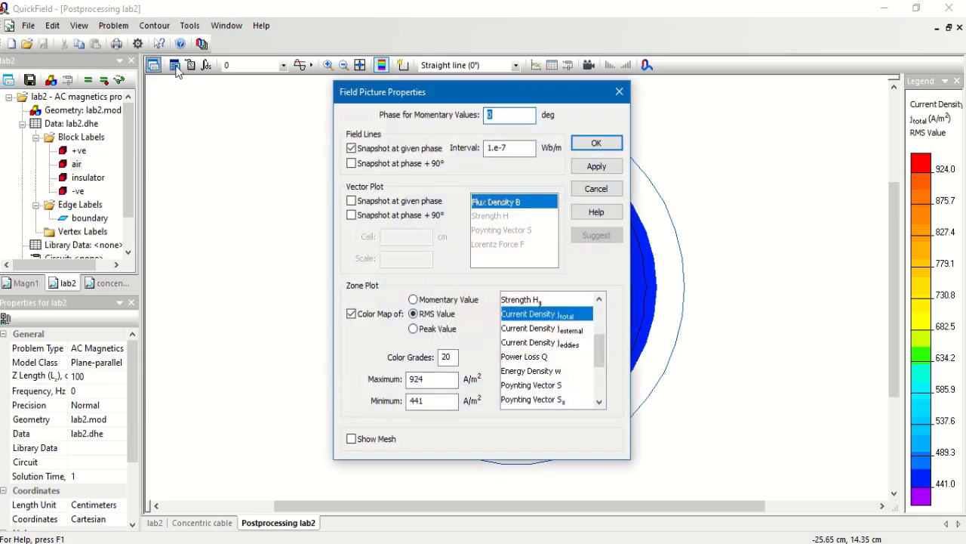
{"action": "left_click", "coordinate": [619, 92]}
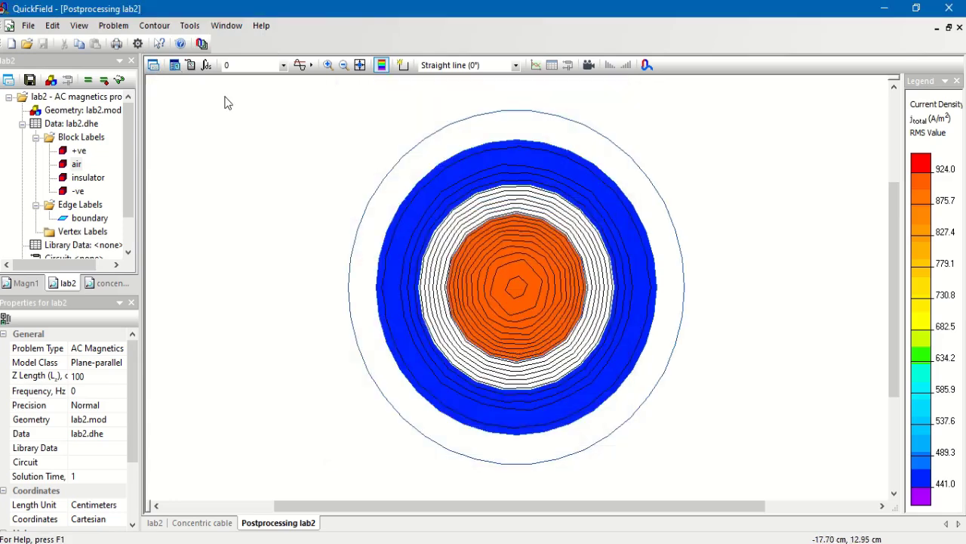
{"action": "left_click", "coordinate": [154, 66]}
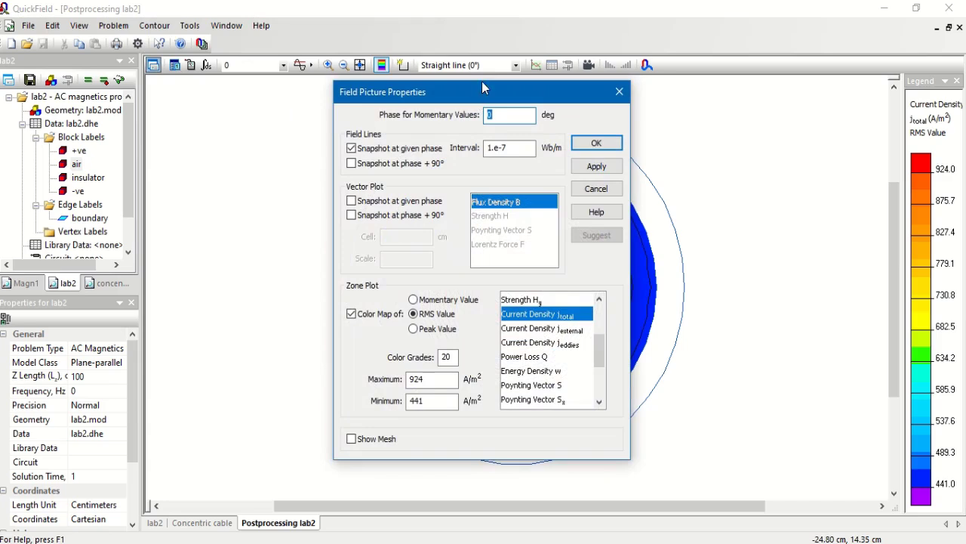
{"action": "left_click_drag", "start_coordinate": [479, 87], "coordinate": [367, 80]}
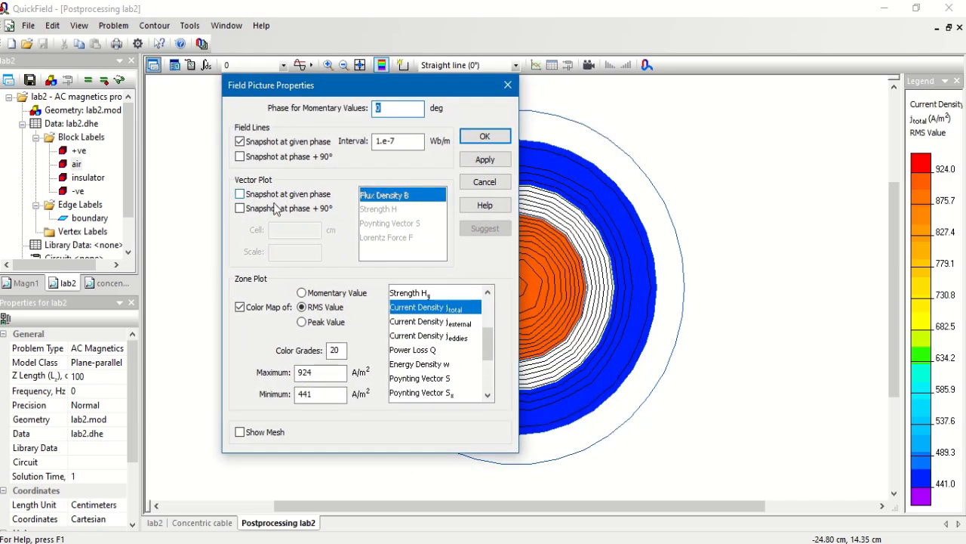
{"action": "scroll", "coordinate": [417, 342], "scroll_direction": "up", "scroll_amount": 1}
{"action": "scroll", "coordinate": [416, 340], "scroll_direction": "up", "scroll_amount": 2}
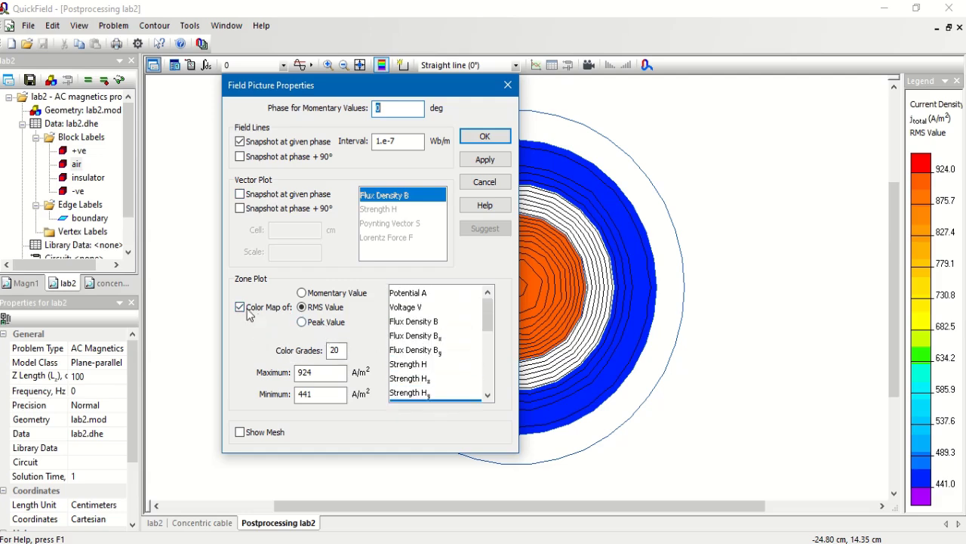
{"action": "scroll", "coordinate": [419, 336], "scroll_direction": "down", "scroll_amount": 3}
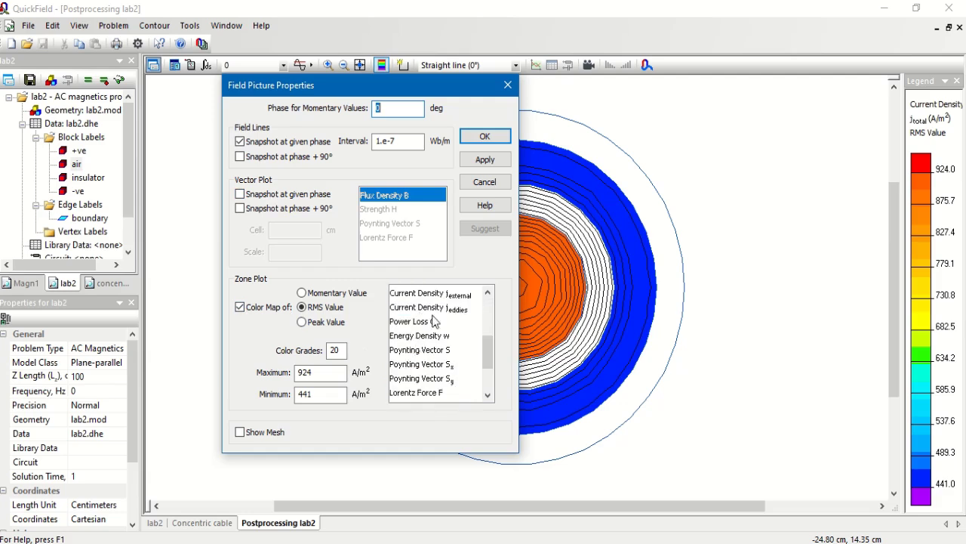
{"action": "scroll", "coordinate": [421, 341], "scroll_direction": "up", "scroll_amount": 1}
{"action": "scroll", "coordinate": [422, 338], "scroll_direction": "up", "scroll_amount": 2}
{"action": "scroll", "coordinate": [442, 349], "scroll_direction": "down", "scroll_amount": 5}
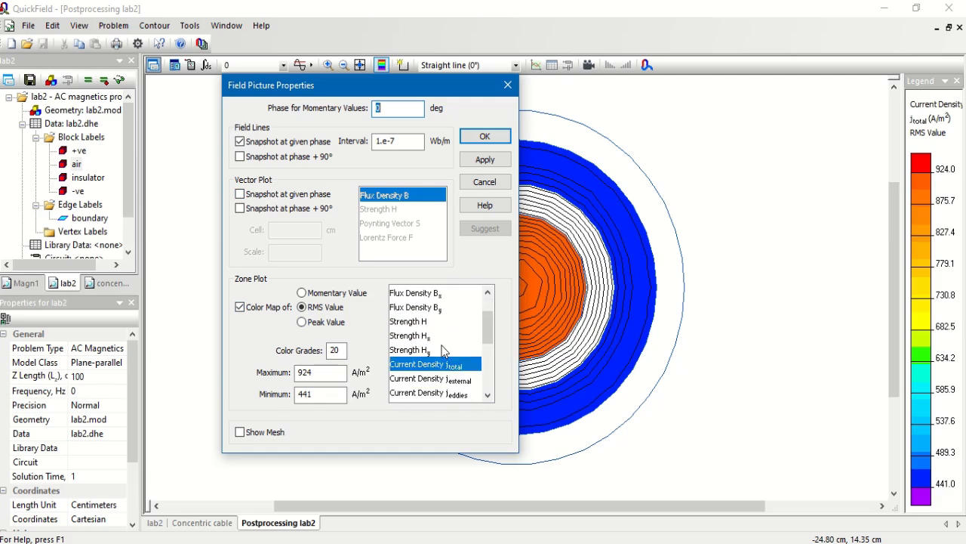
{"action": "scroll", "coordinate": [445, 355], "scroll_direction": "up", "scroll_amount": 3}
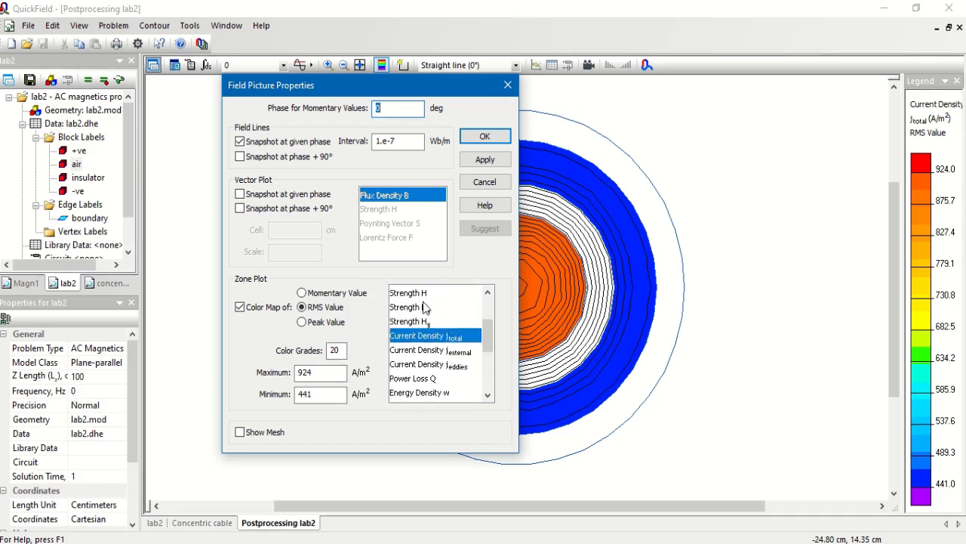
{"action": "left_click", "coordinate": [423, 294]}
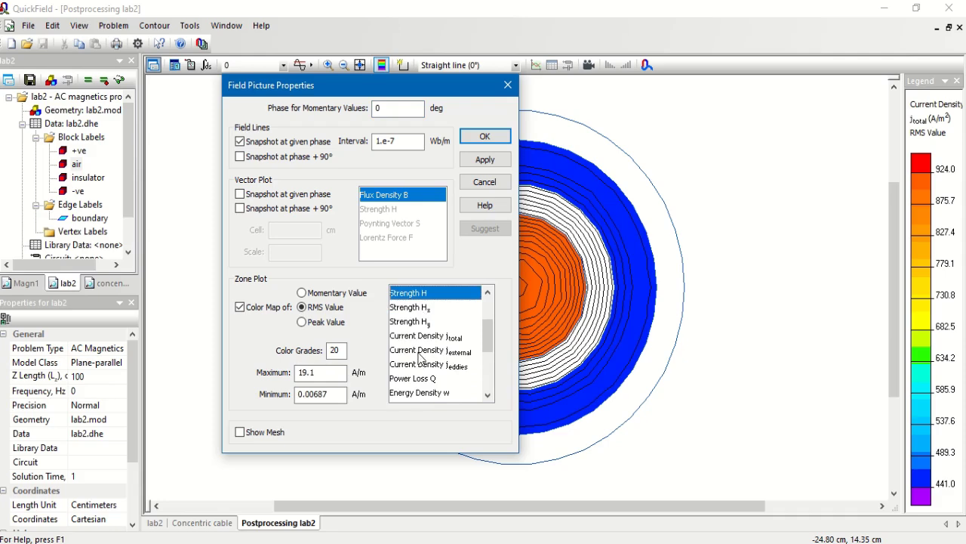
{"action": "left_click", "coordinate": [485, 159]}
{"action": "left_click_drag", "start_coordinate": [444, 90], "coordinate": [288, 104]}
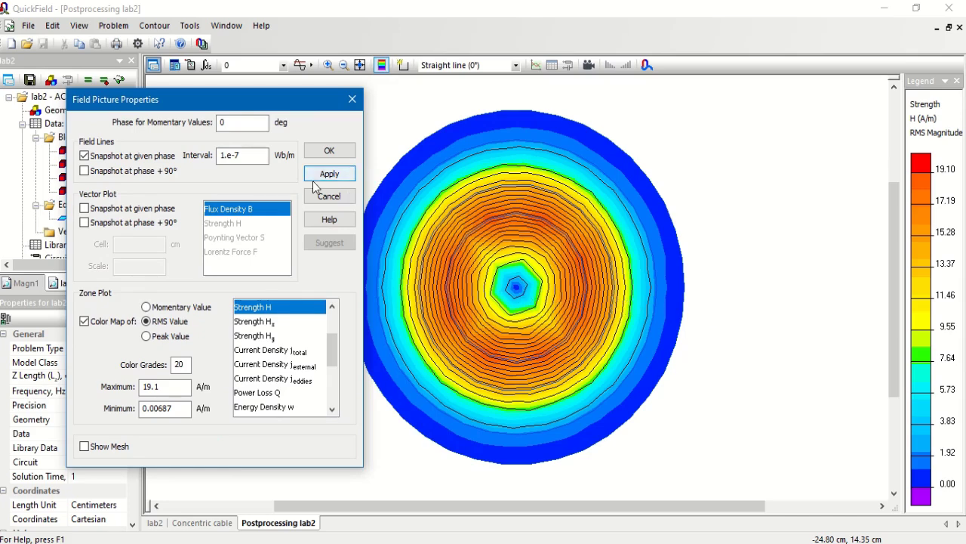
Set the color map to Poynting Vector S and enable a Poynting Vector S vector plot at the given phase
{"action": "left_click_drag", "start_coordinate": [274, 106], "coordinate": [351, 107]}
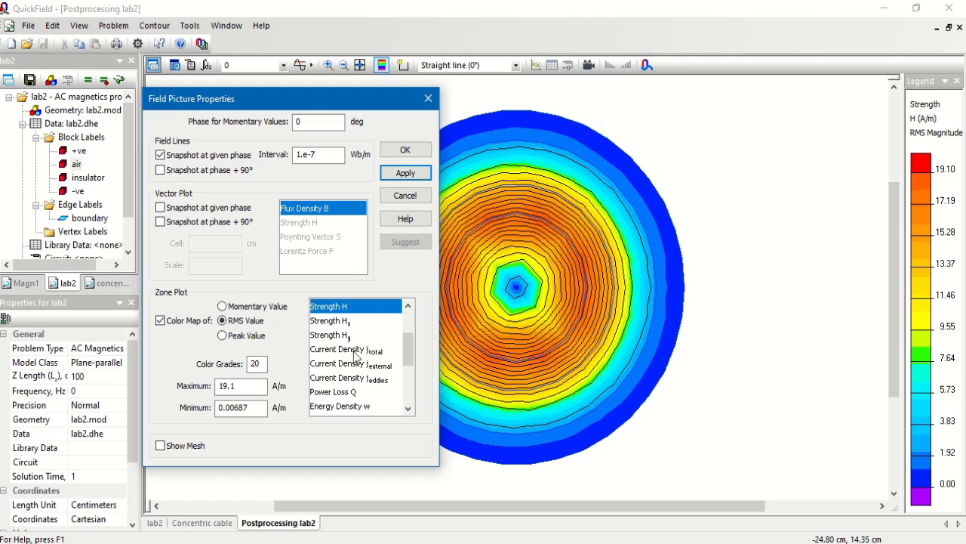
{"action": "scroll", "coordinate": [358, 362], "scroll_direction": "up", "scroll_amount": 2}
{"action": "scroll", "coordinate": [358, 370], "scroll_direction": "down", "scroll_amount": 4}
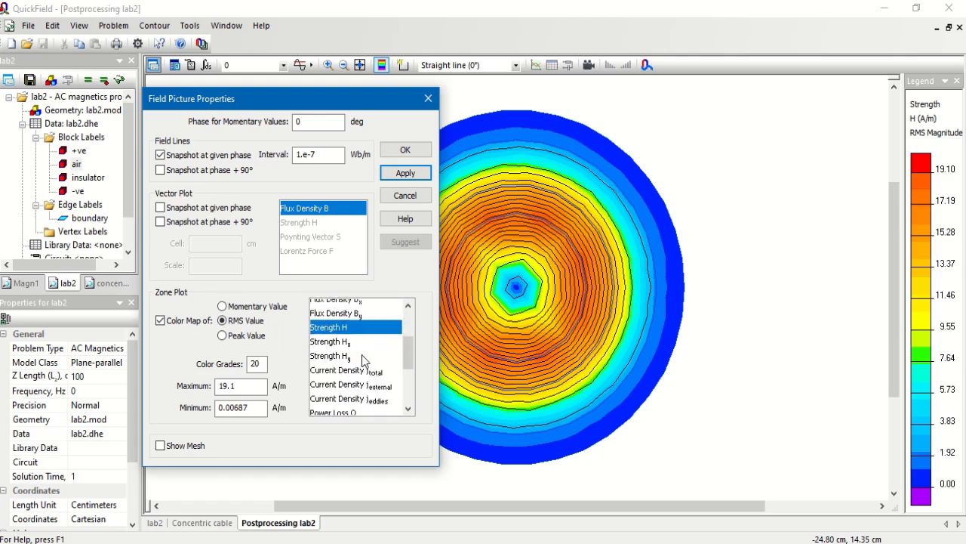
{"action": "left_click", "coordinate": [363, 369]}
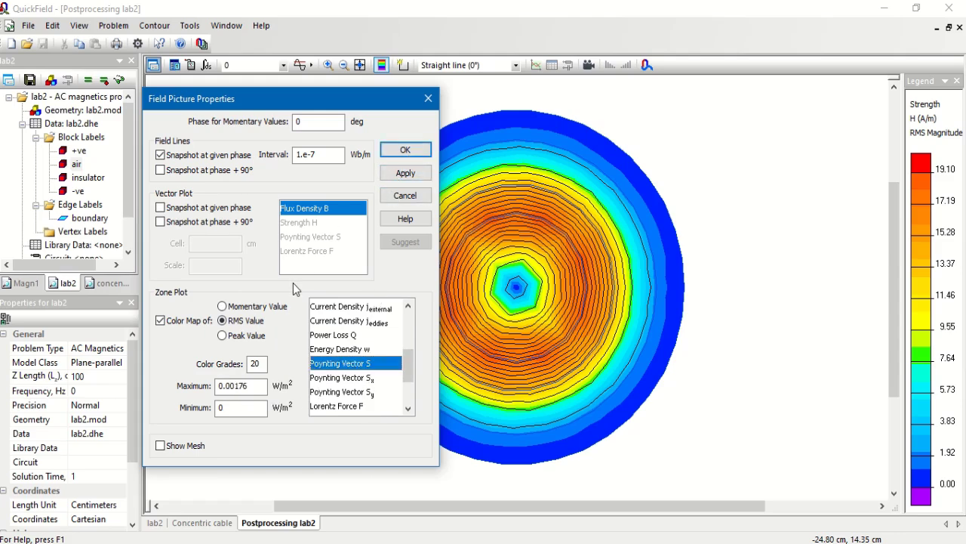
{"action": "left_click", "coordinate": [184, 212]}
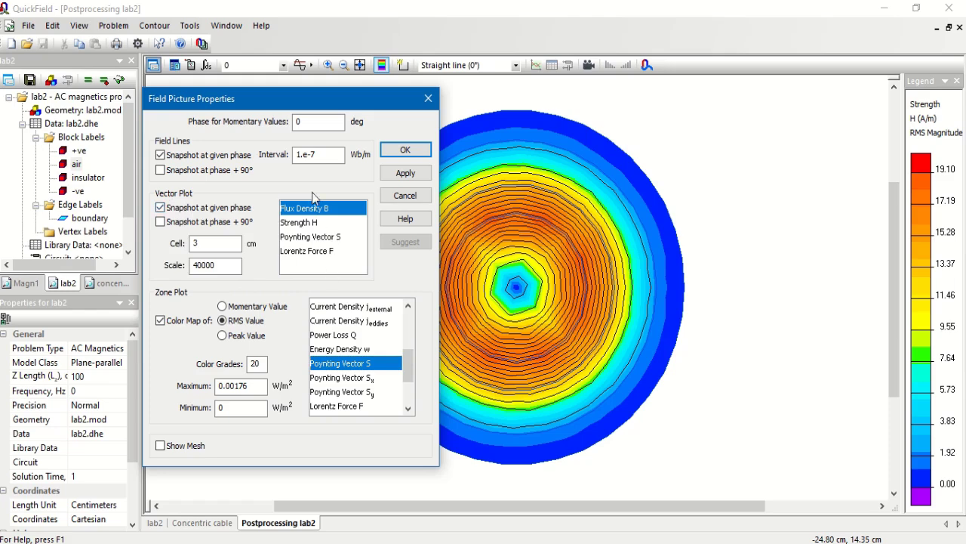
{"action": "left_click", "coordinate": [322, 237]}
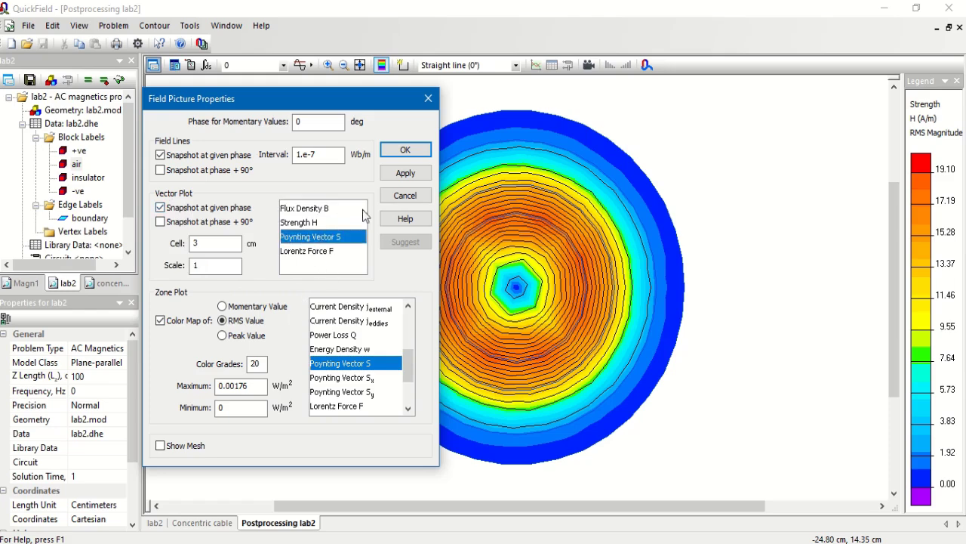
{"action": "left_click", "coordinate": [393, 177]}
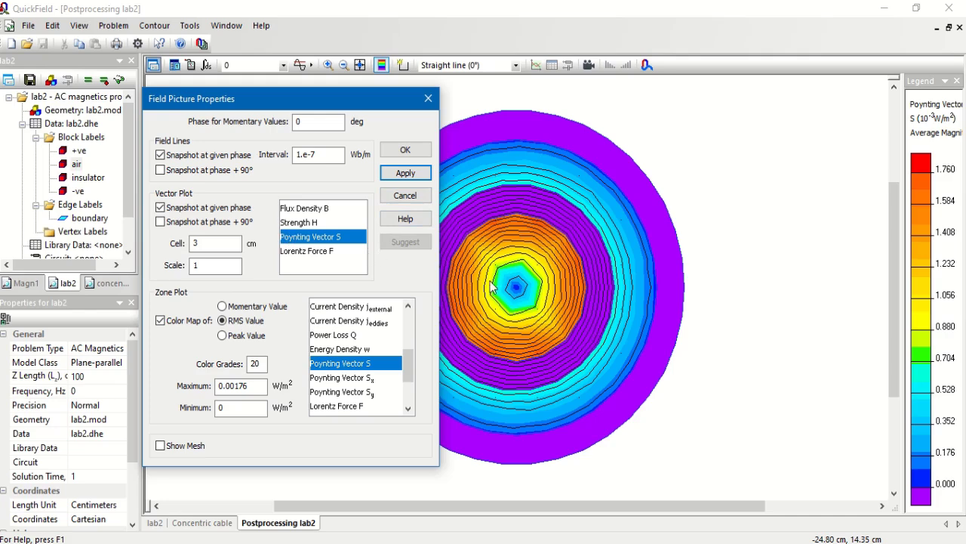
Open the vector plot's cell size for editing
{"action": "double_click", "coordinate": [217, 242]}
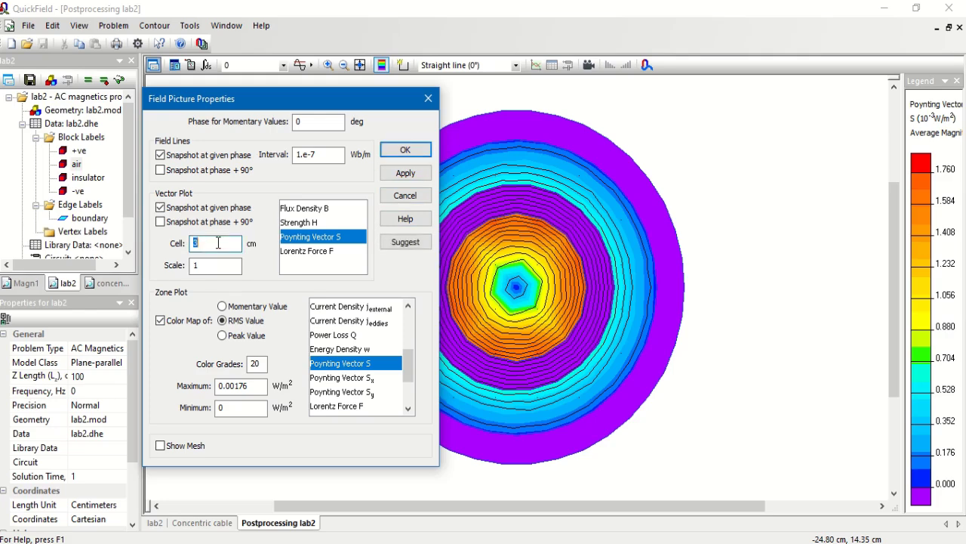